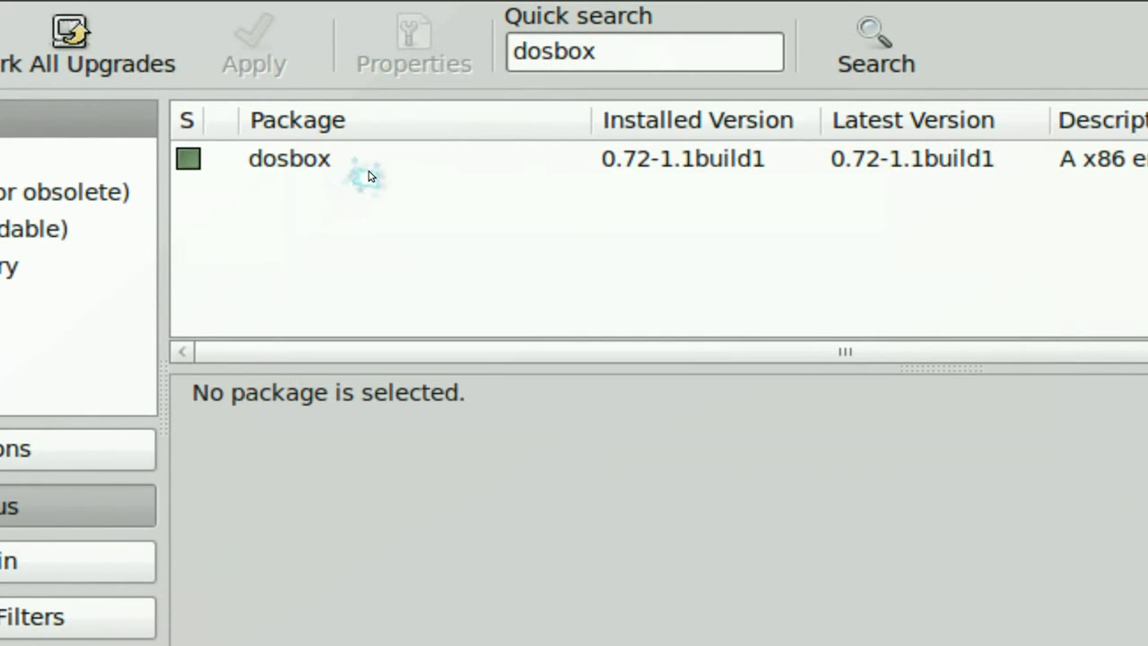
# - View the details of the installed dosbox 0.72-1.1build1 package, then close Synaptic
pyautogui.click(407, 156)
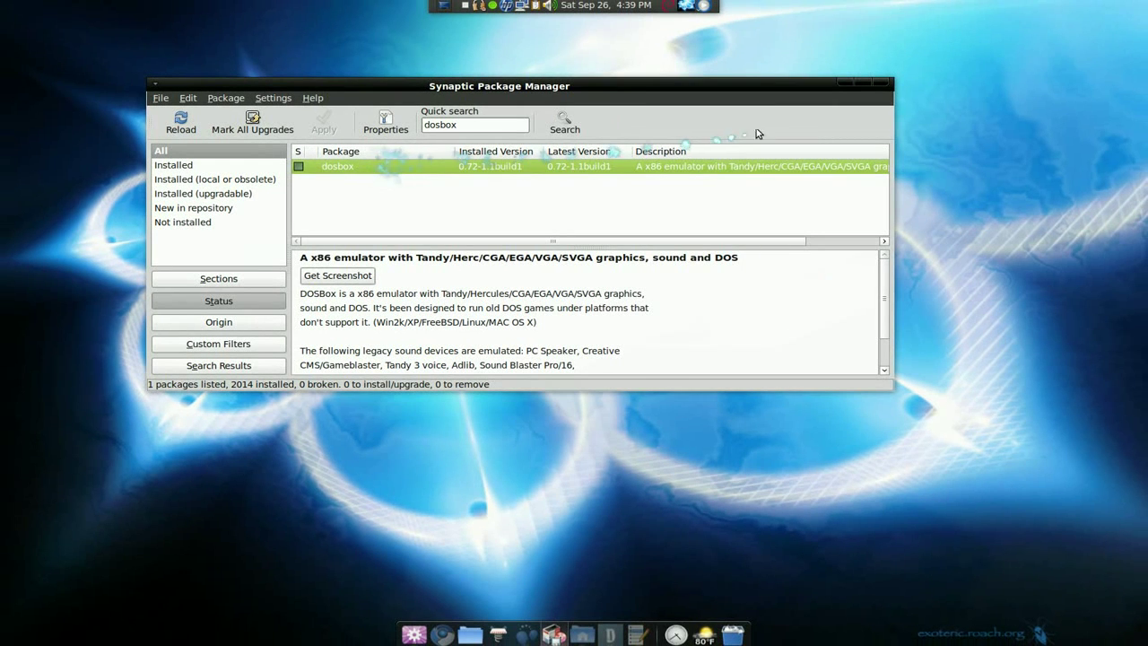
pyautogui.click(844, 83)
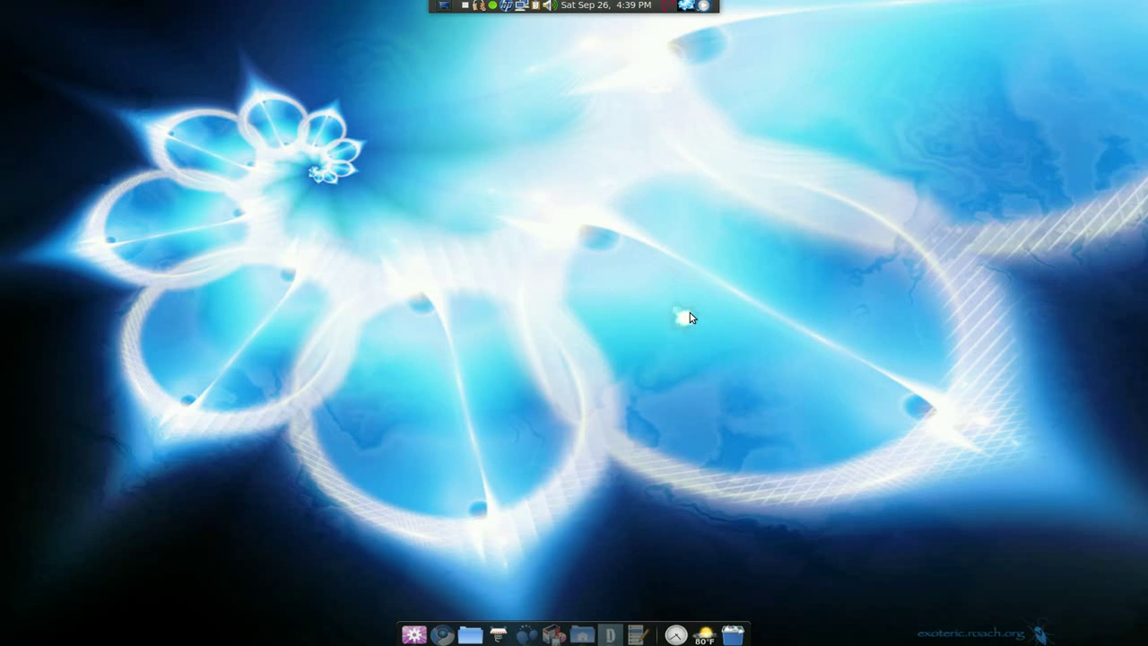
pyautogui.click(609, 634)
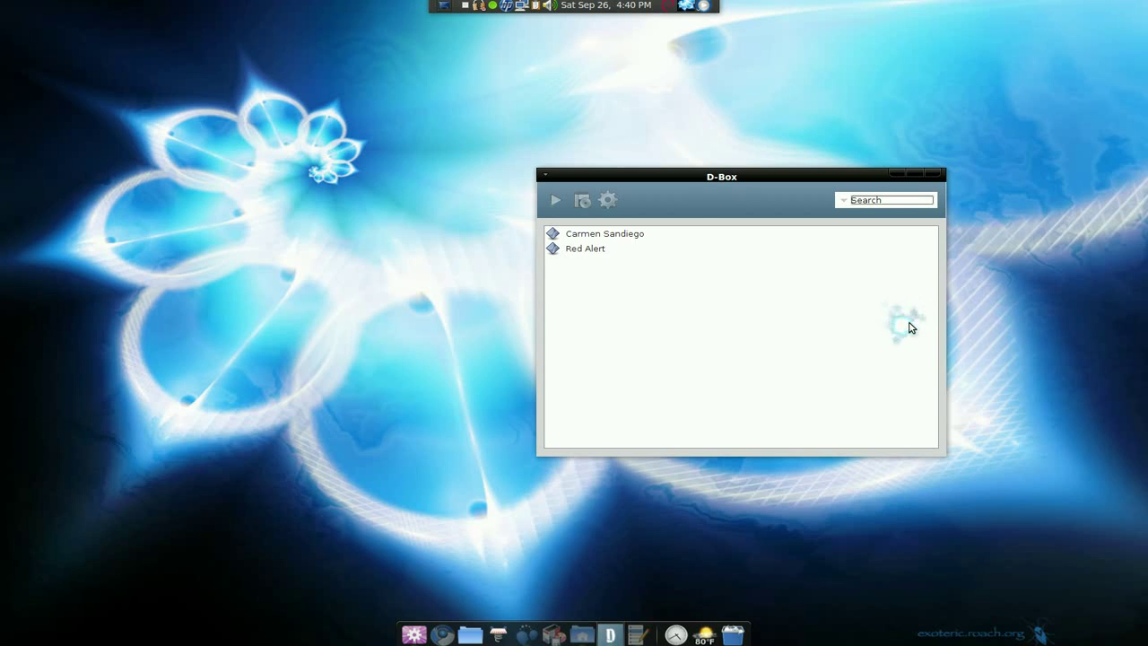
pyautogui.click(894, 180)
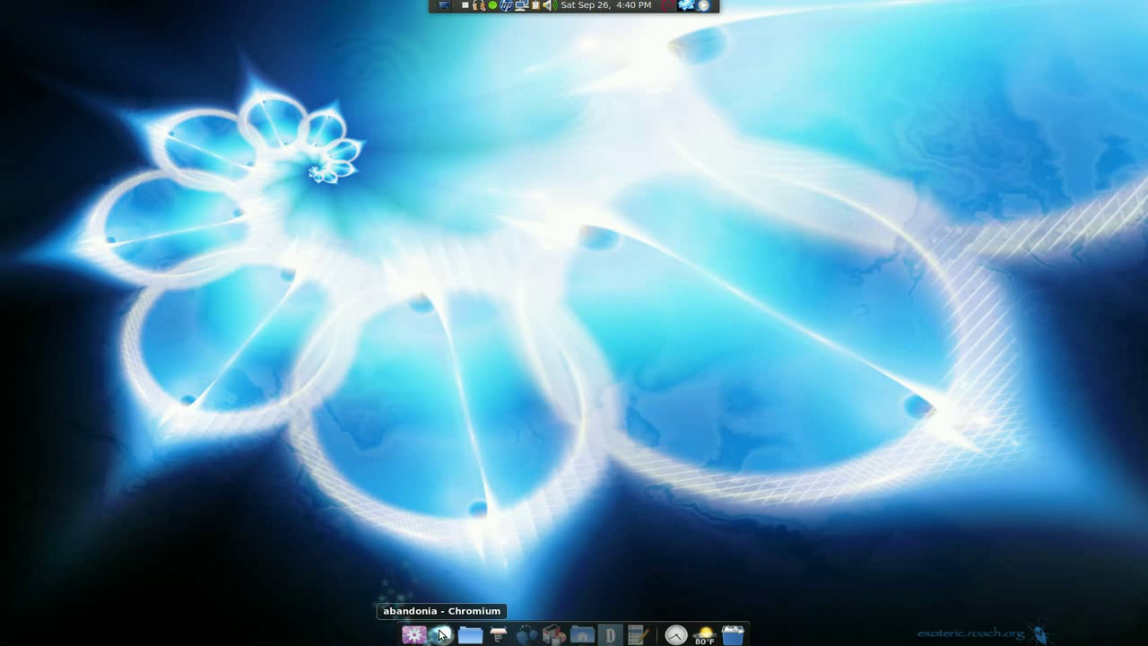
# - Show the 'dbox - Project Hosting' tab with dbox20.zip in Chromium, then minimize the browser
pyautogui.click(441, 634)
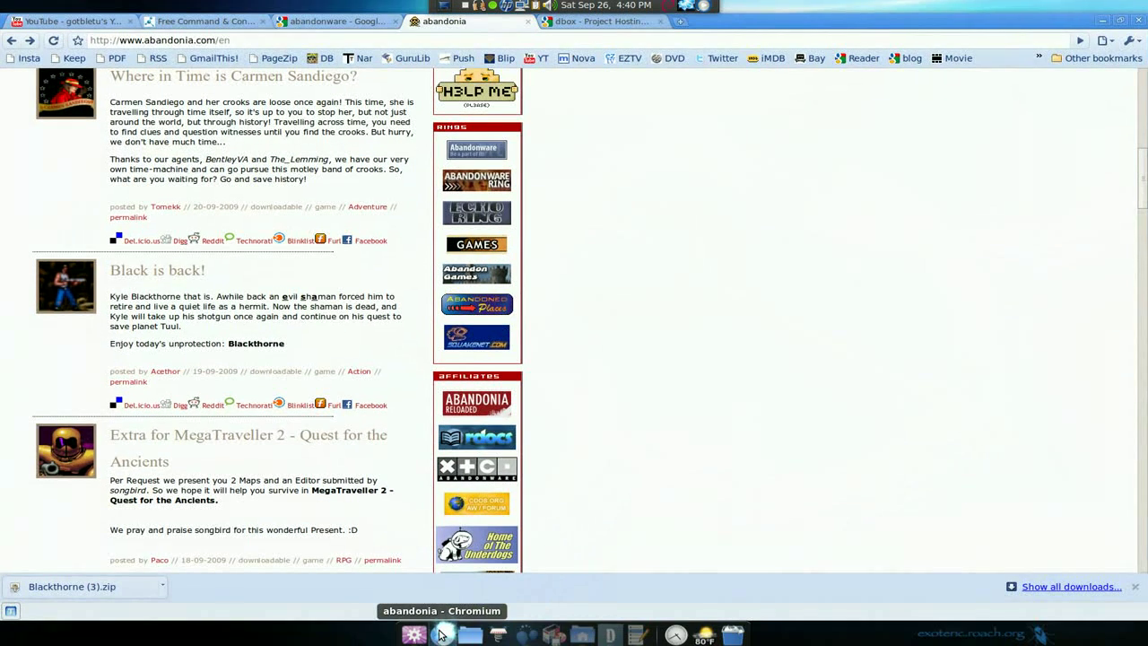
pyautogui.click(574, 22)
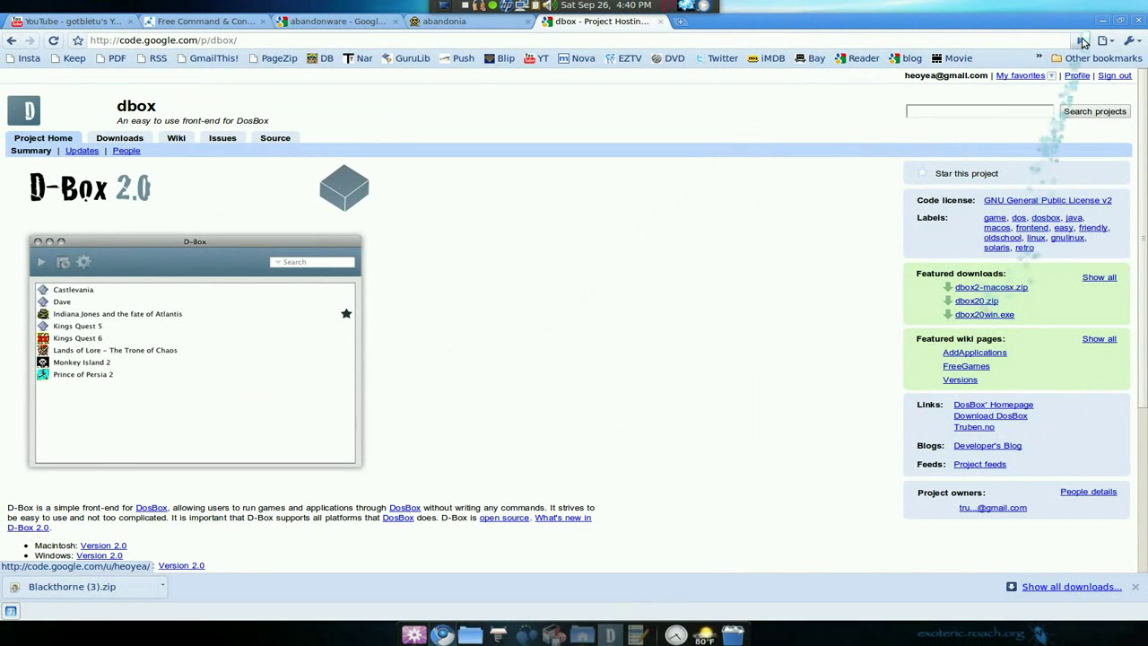
pyautogui.click(1102, 20)
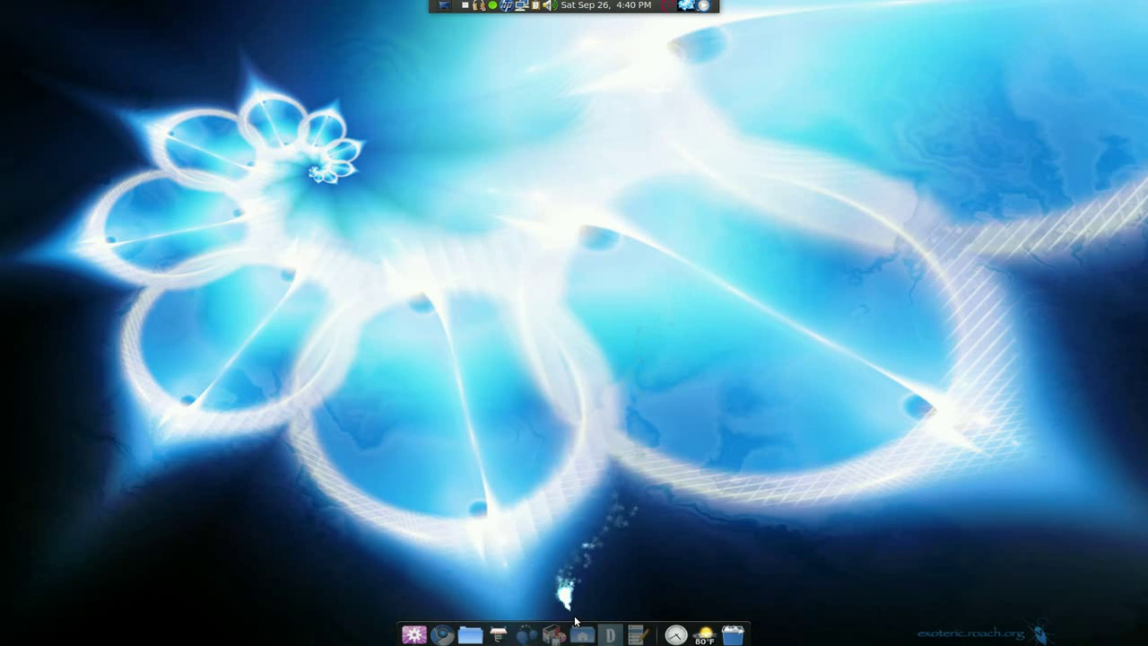
# - Show the Installed/dosbox/dbox folder holding lib and DBox2.jar, then minimize File Browser
pyautogui.click(578, 633)
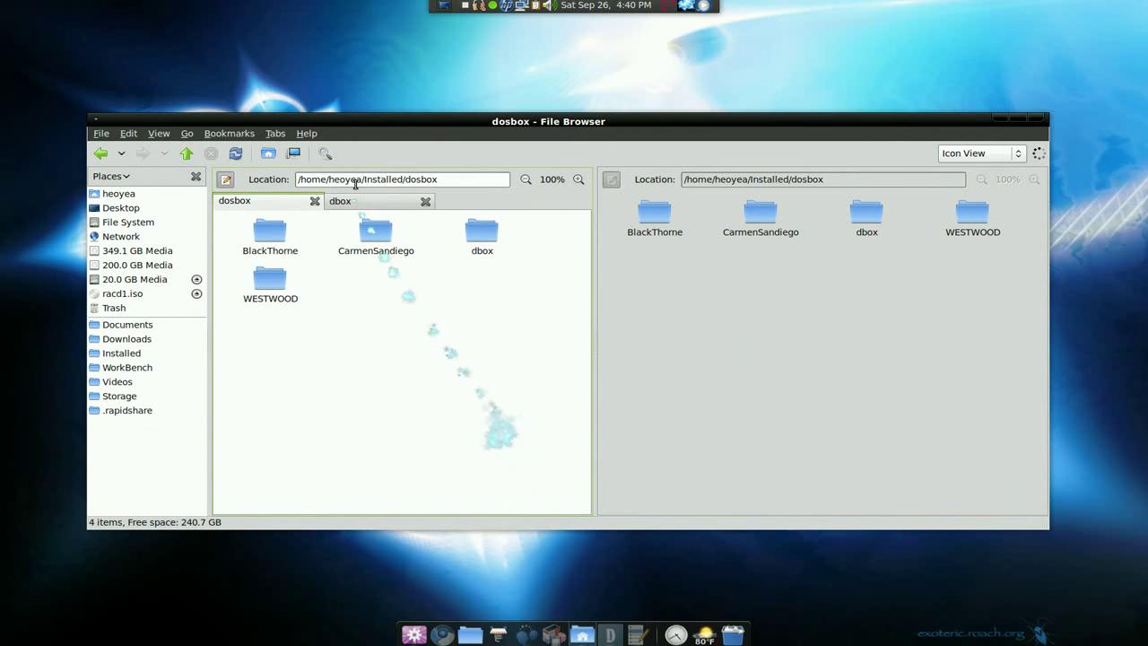
pyautogui.click(344, 201)
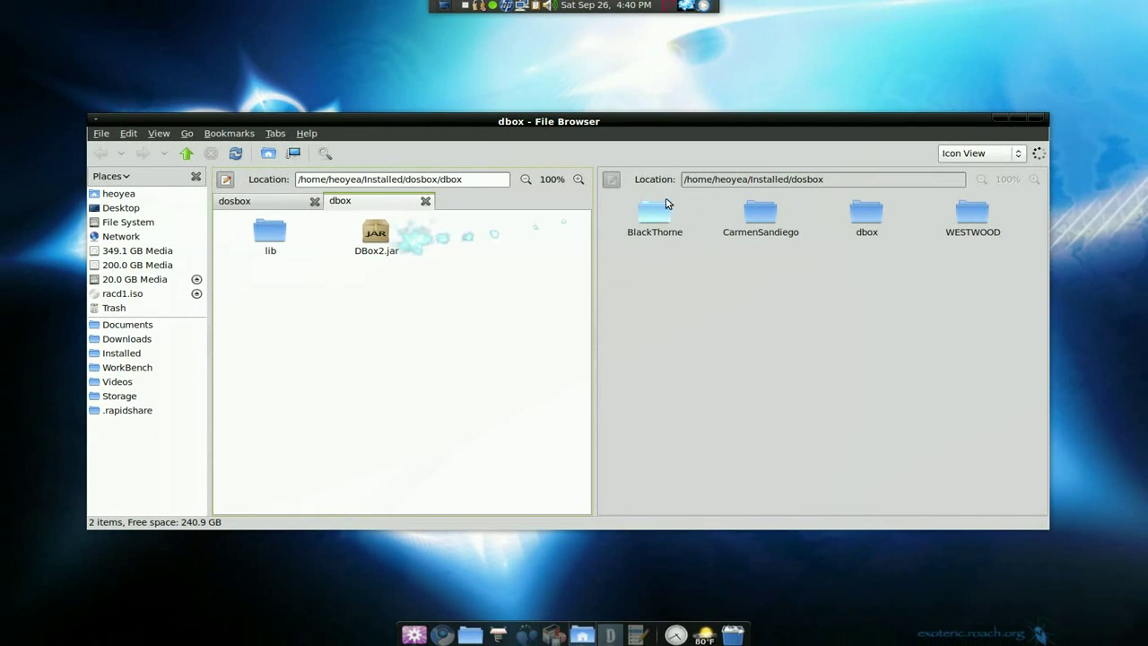
pyautogui.click(1010, 118)
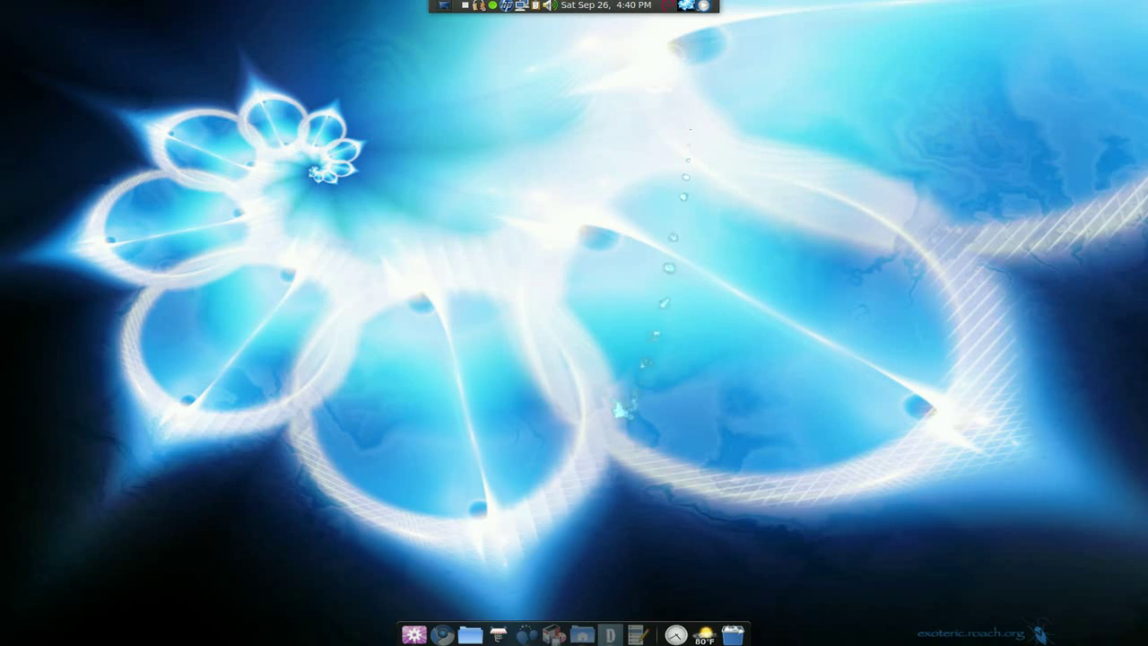
pyautogui.click(635, 634)
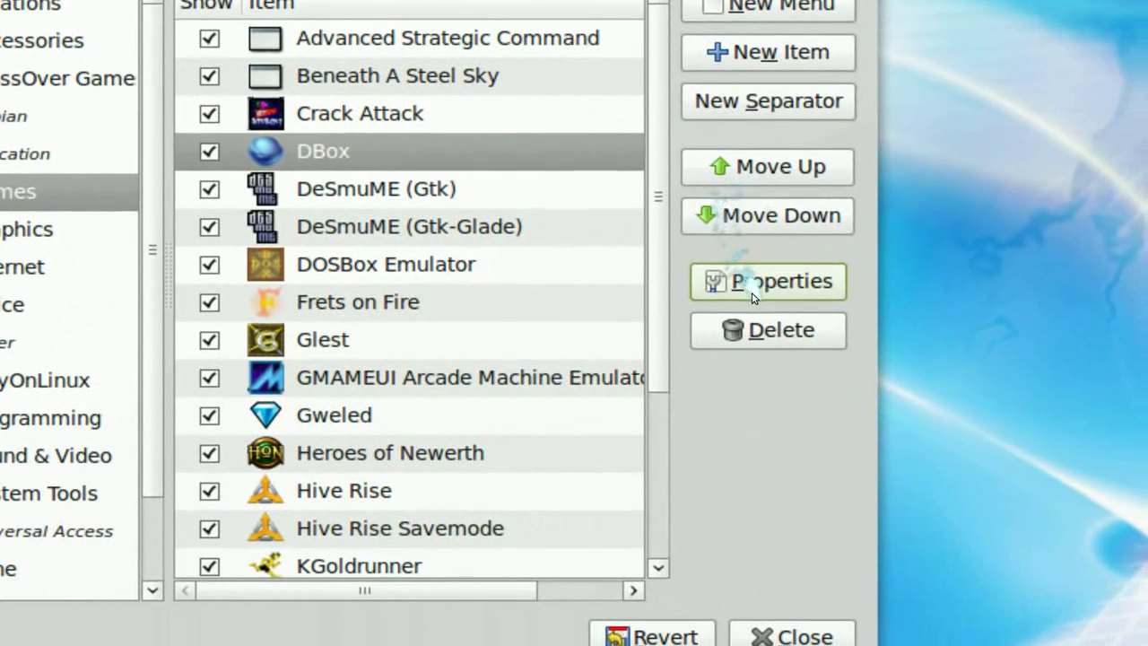
pyautogui.click(753, 297)
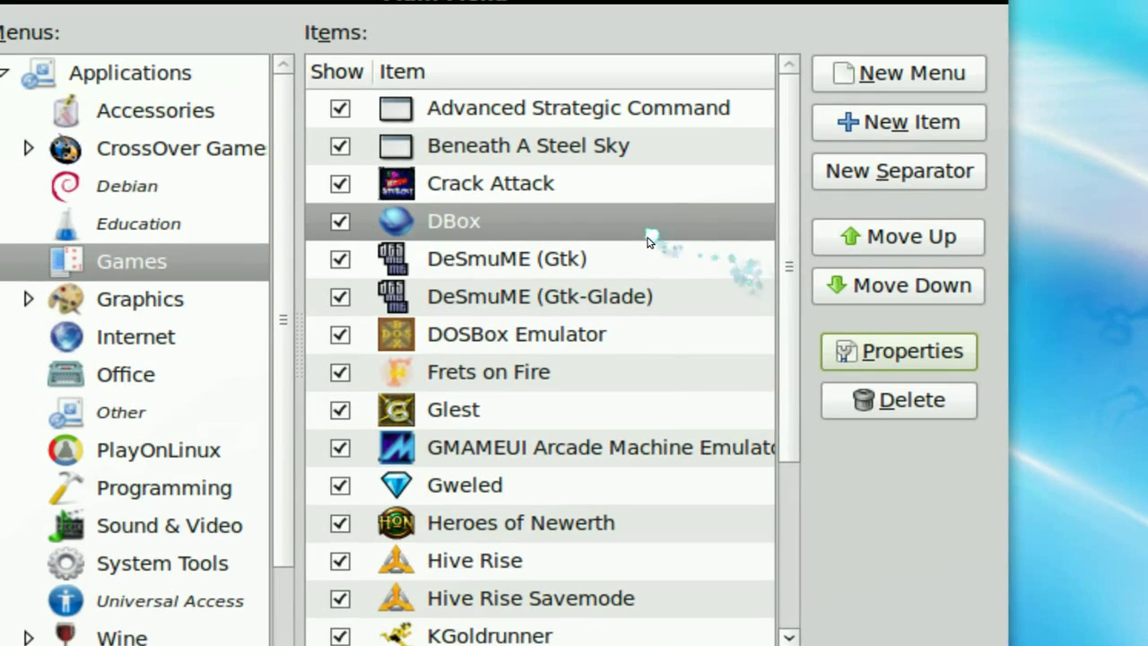
pyautogui.click(515, 169)
pyautogui.click(744, 296)
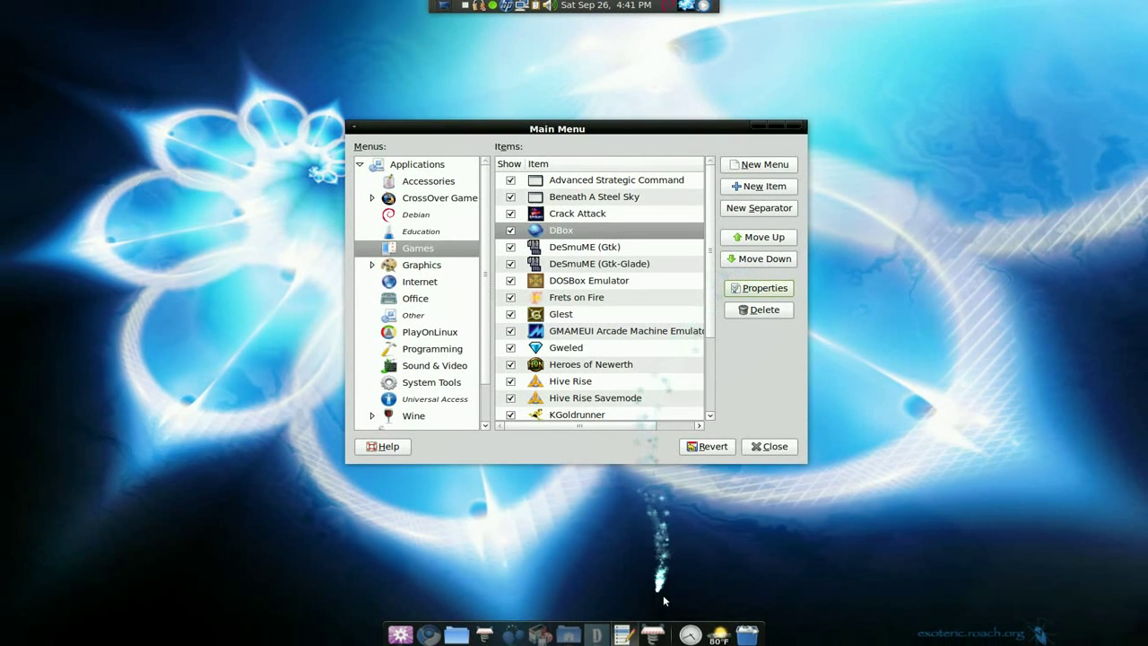
pyautogui.click(757, 127)
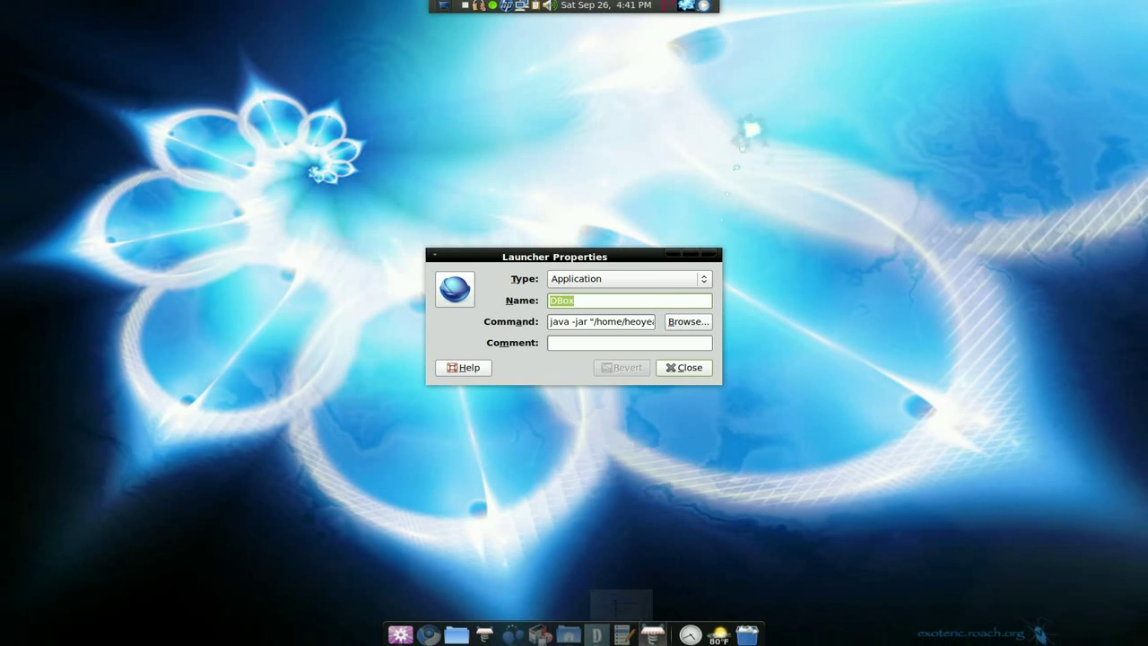
pyautogui.moveTo(667, 341); pyautogui.dragTo(950, 333)
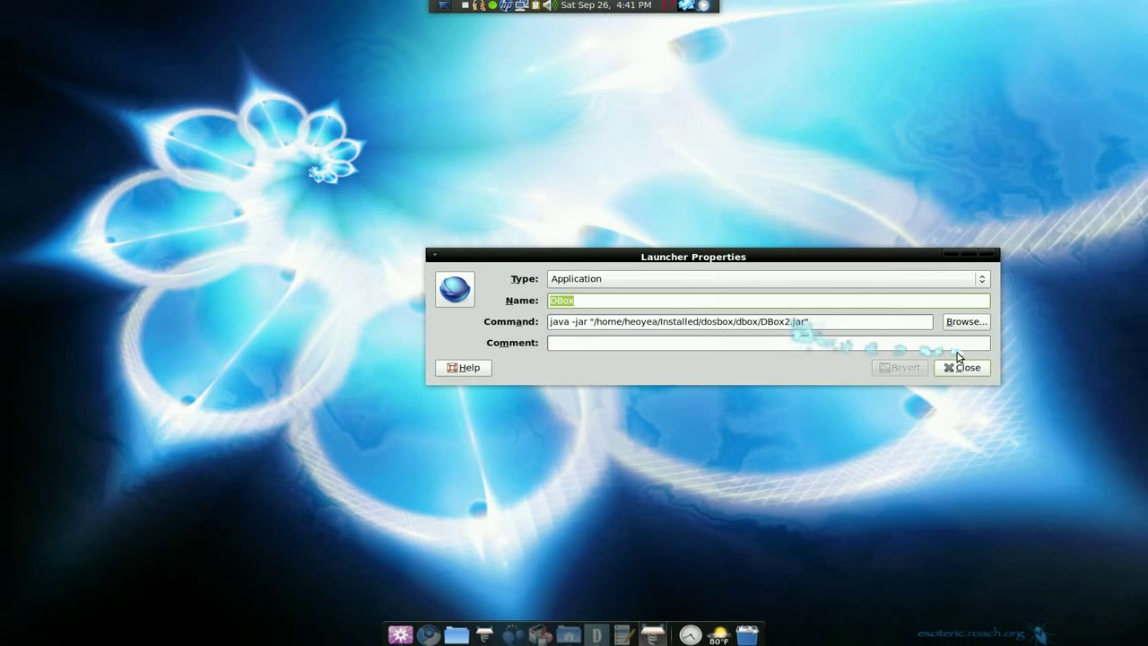
pyautogui.click(1143, 412)
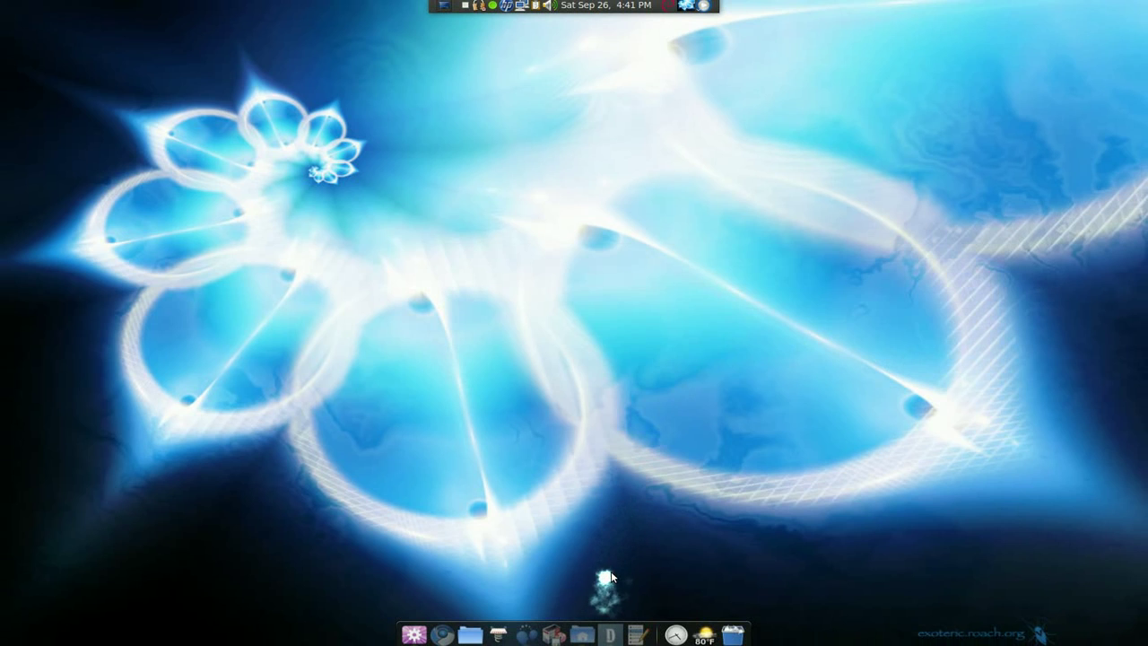
pyautogui.click(610, 634)
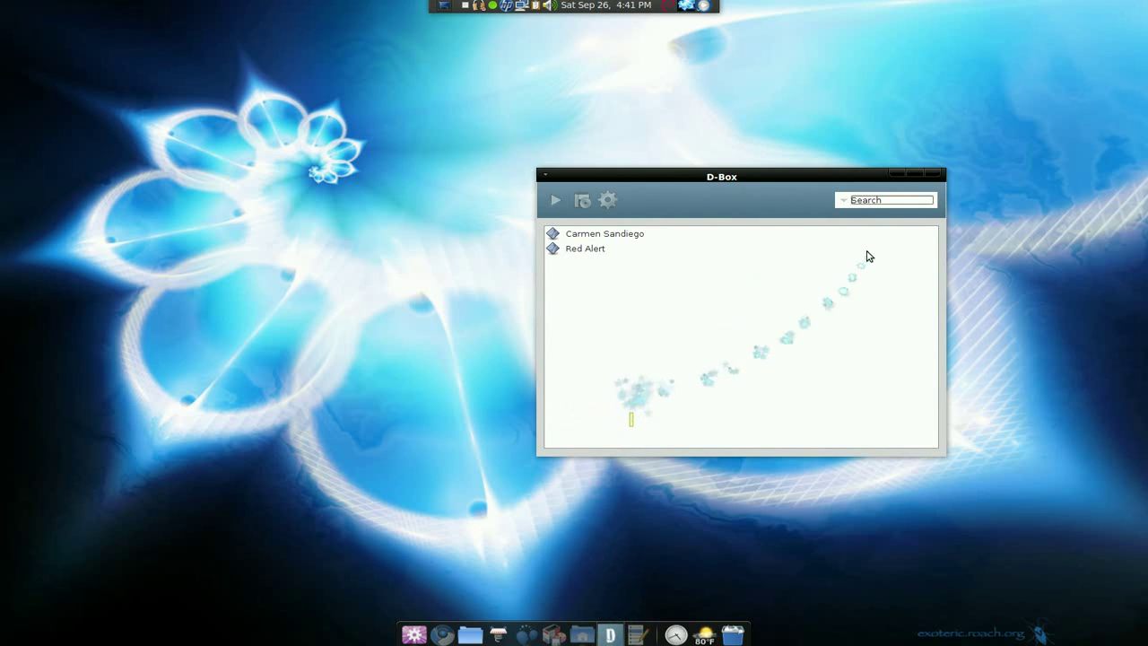
pyautogui.click(896, 172)
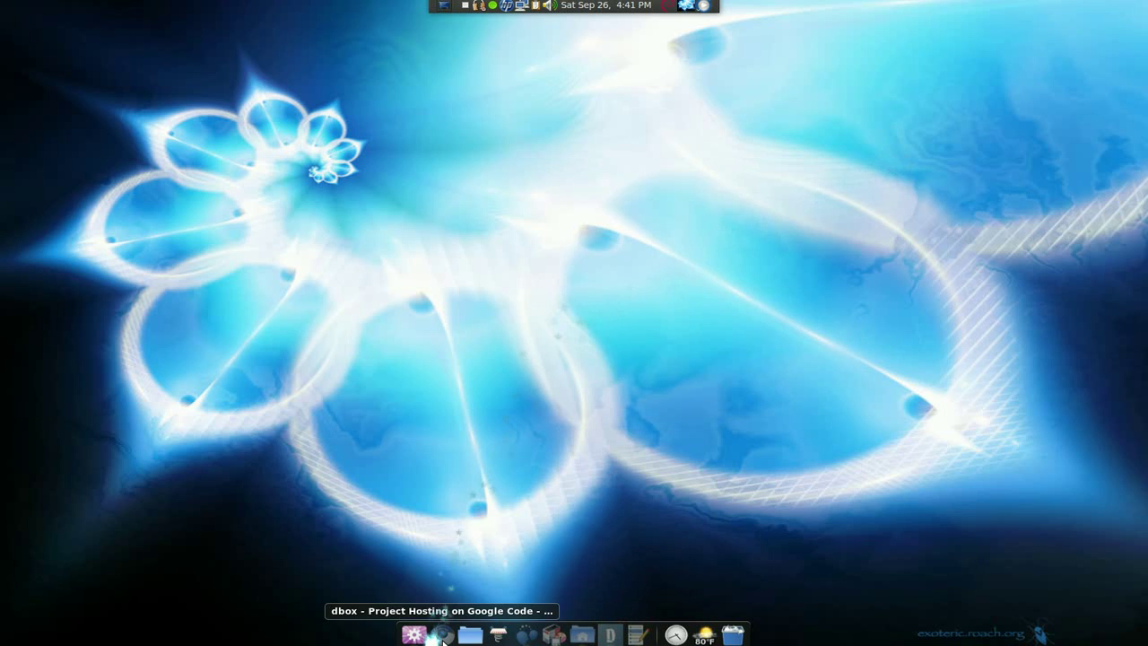
# - Restore Chromium, move from the abandonware search tab to abandonia, and scroll to 'Black is back!'
pyautogui.click(441, 634)
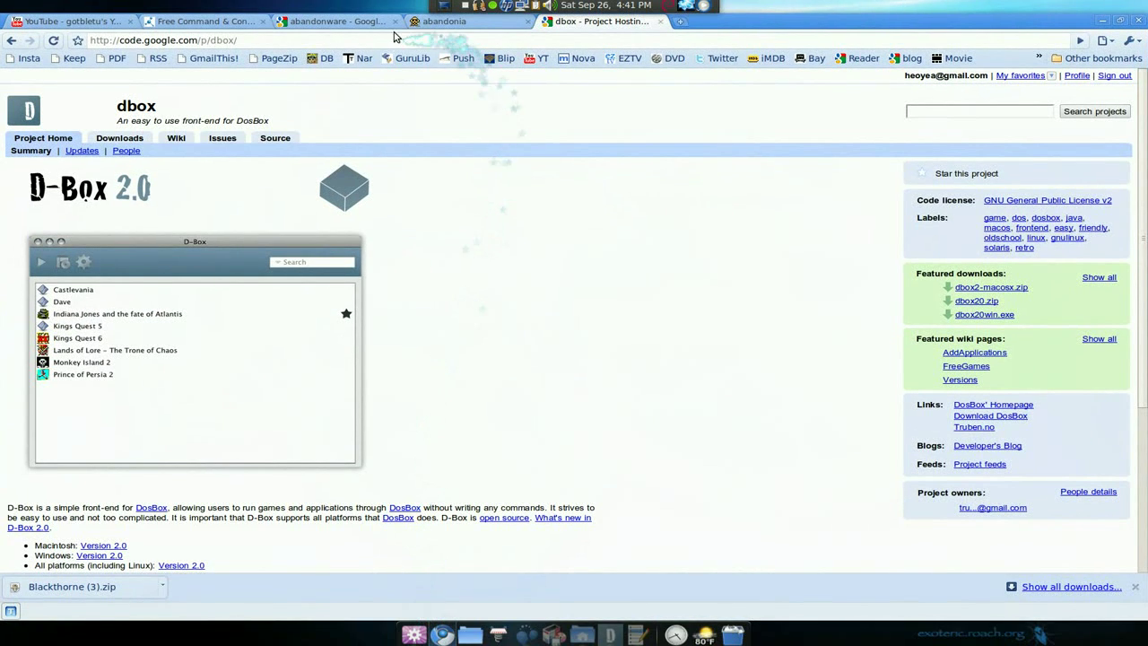
pyautogui.click(336, 20)
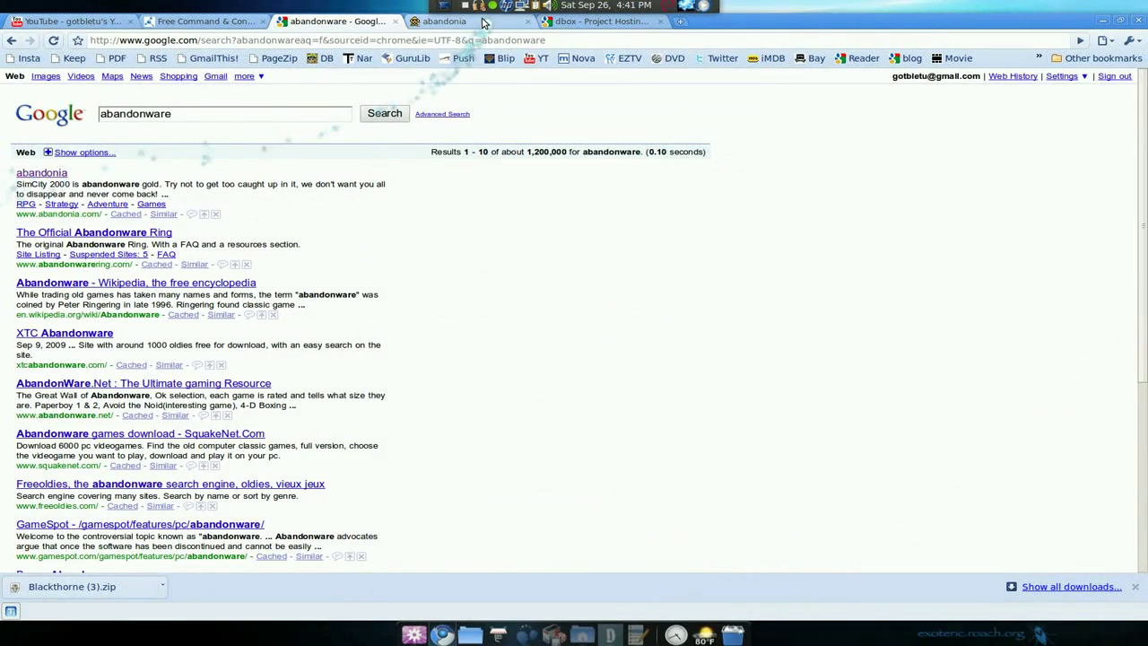
pyautogui.click(462, 21)
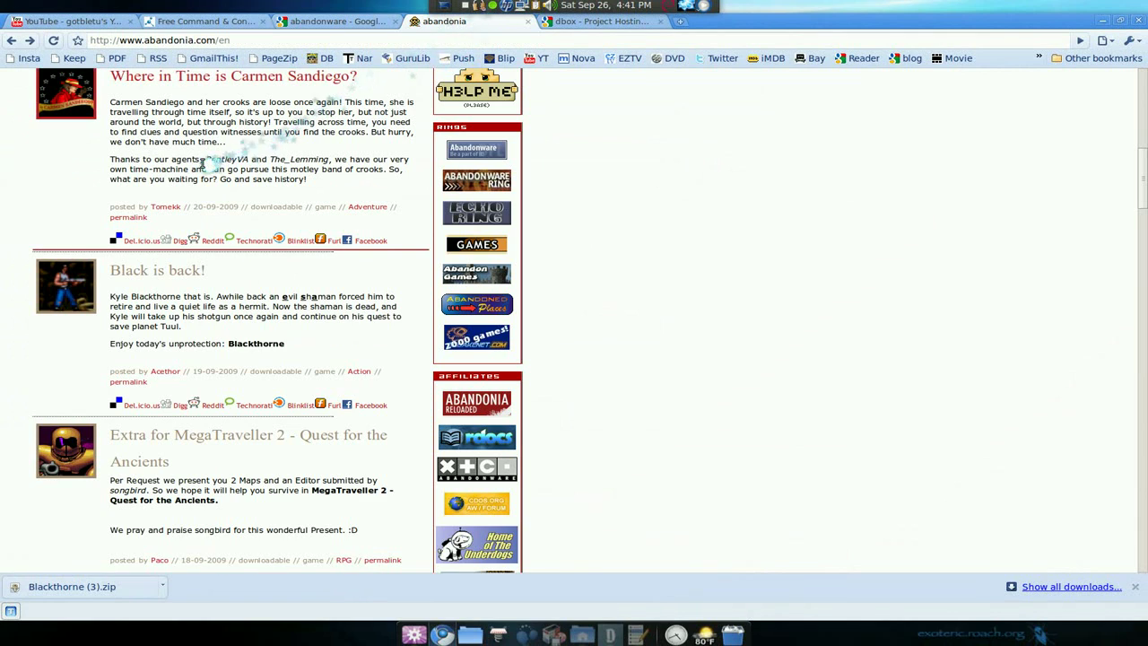
pyautogui.scroll(3, 206, 162)
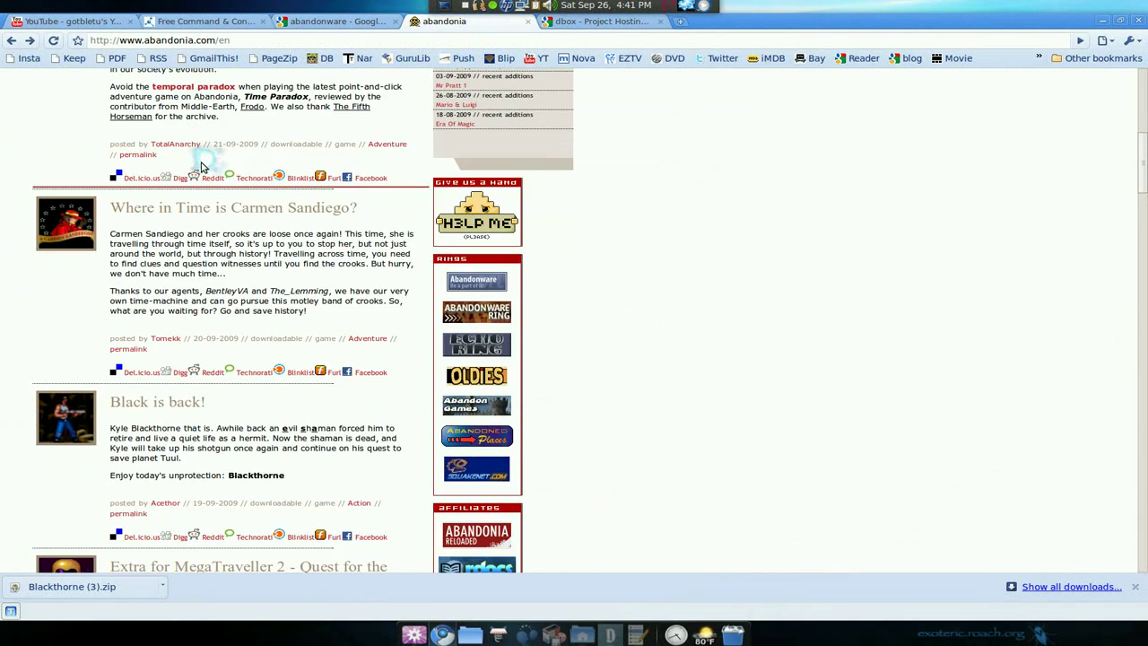
pyautogui.scroll(-4, 201, 167)
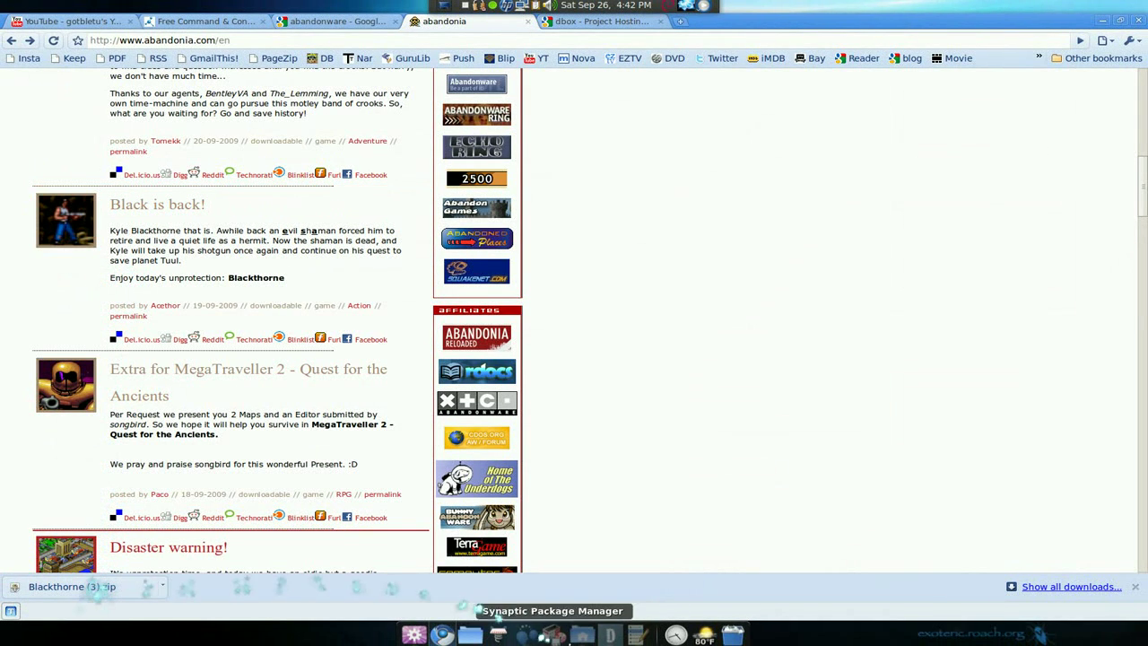
# - Open the empty dosbox/BlackThorne folder, then open the downloaded Blackthorne (3).zip archive
pyautogui.click(577, 636)
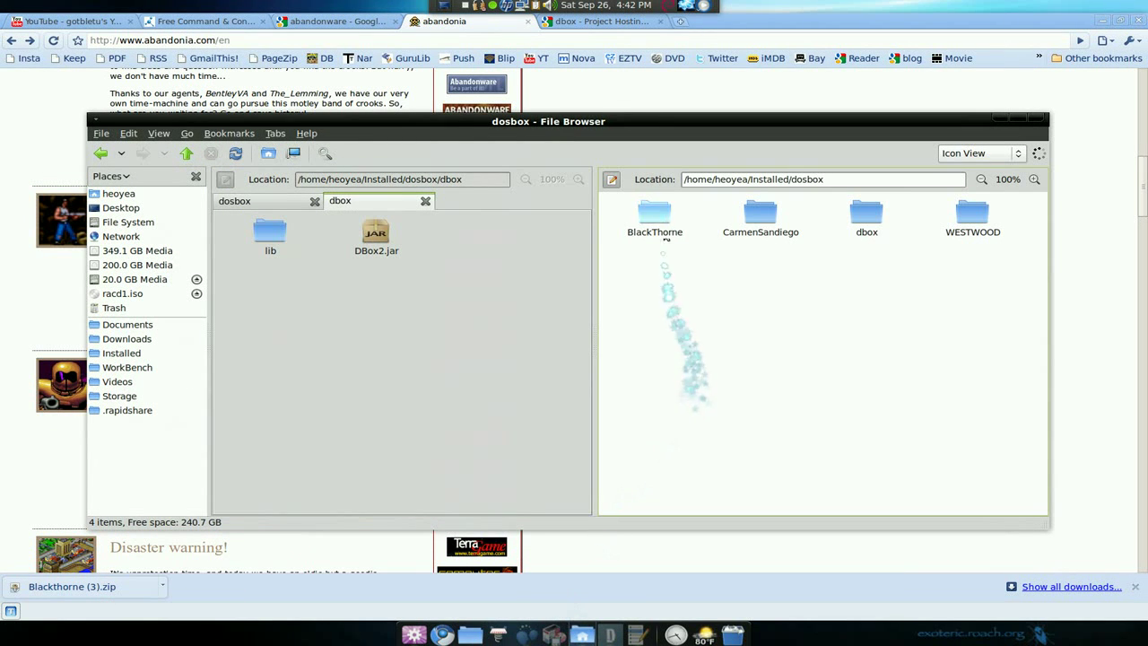
pyautogui.click(658, 216)
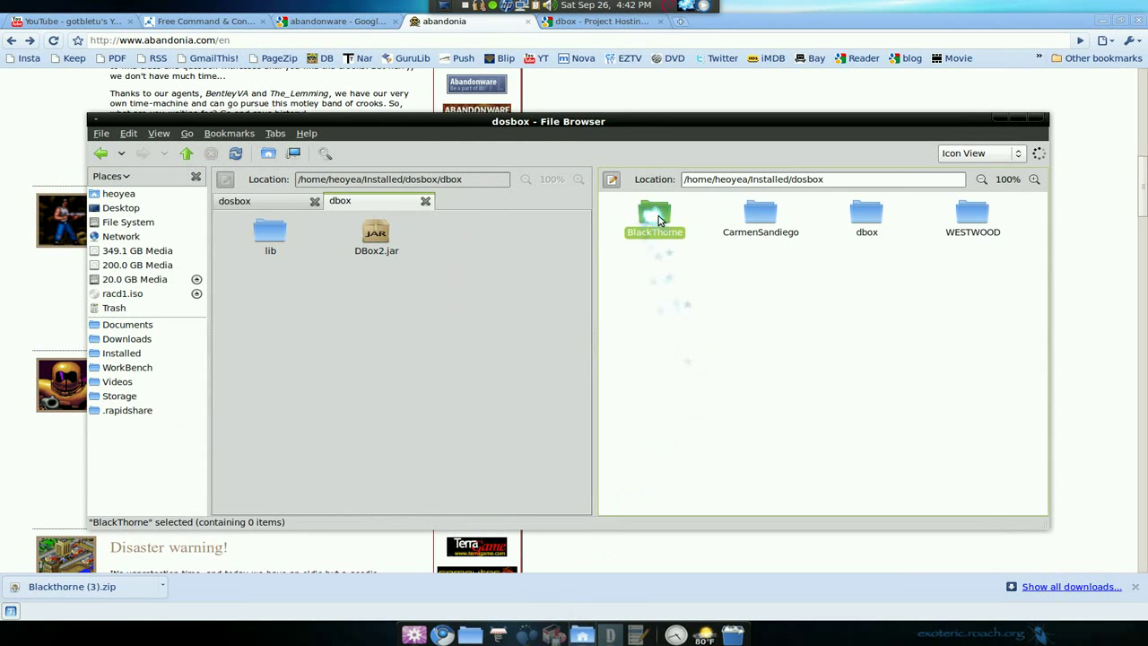
pyautogui.doubleClick(658, 215)
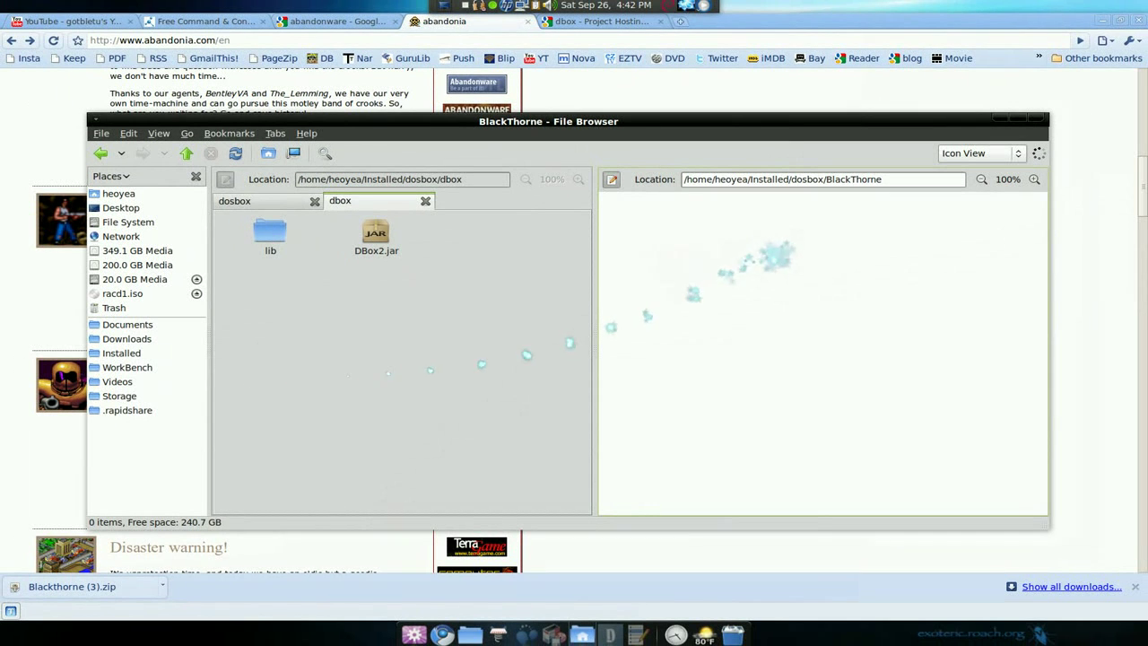
pyautogui.click(13, 287)
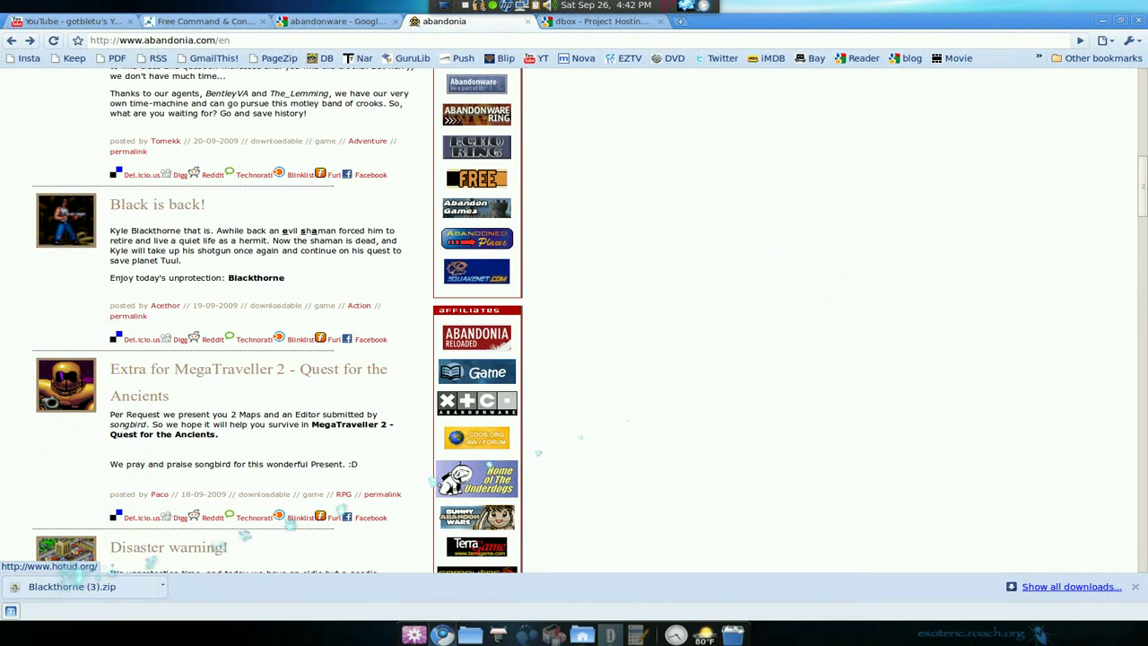
pyautogui.click(72, 587)
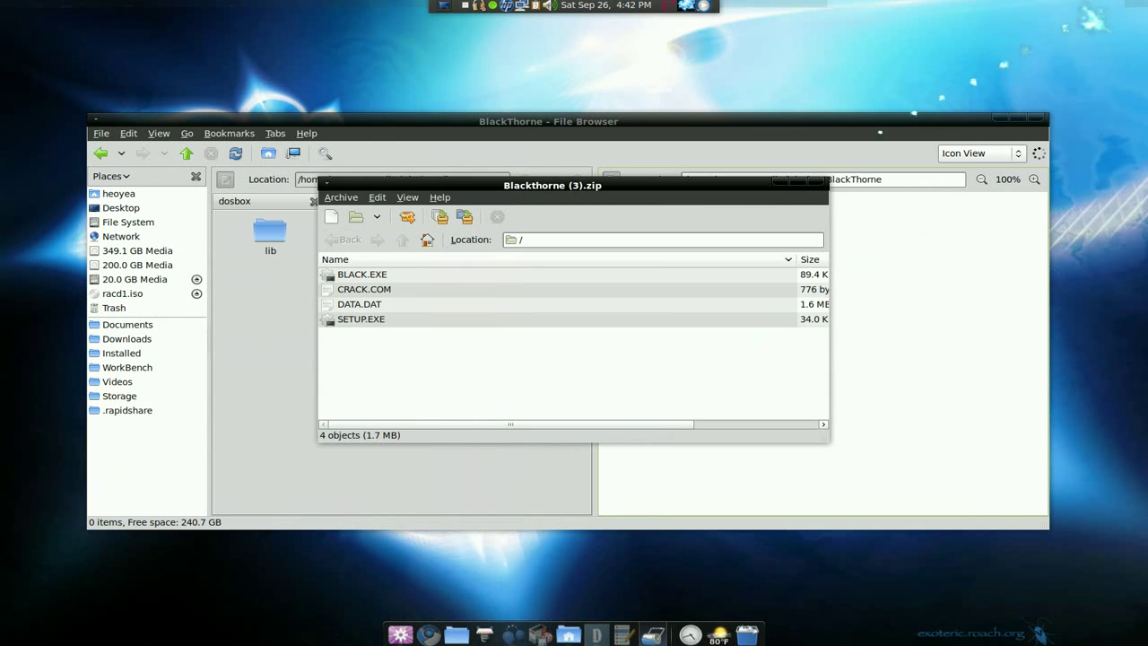
# - Extract BLACK.EXE, CRACK.COM, DATA.DAT and SETUP.EXE into dosbox/BlackThorne, then close both windows
pyautogui.moveTo(573, 185); pyautogui.dragTo(375, 239)
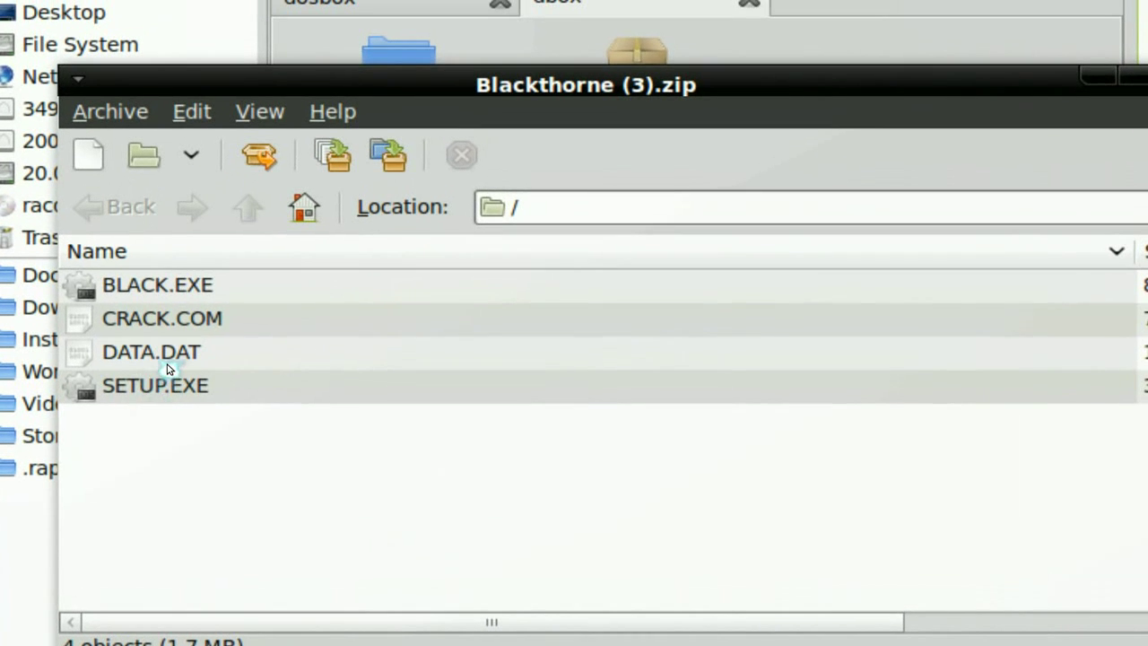
pyautogui.hotkey('ctrl', 'a')
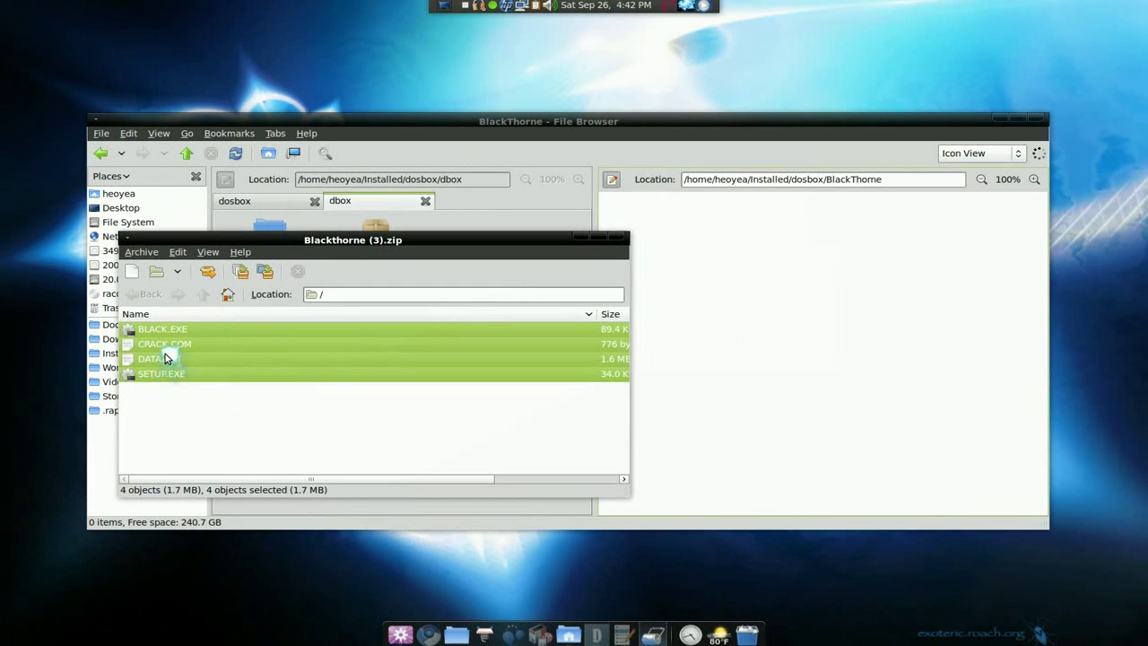
pyautogui.moveTo(166, 367); pyautogui.dragTo(769, 257)
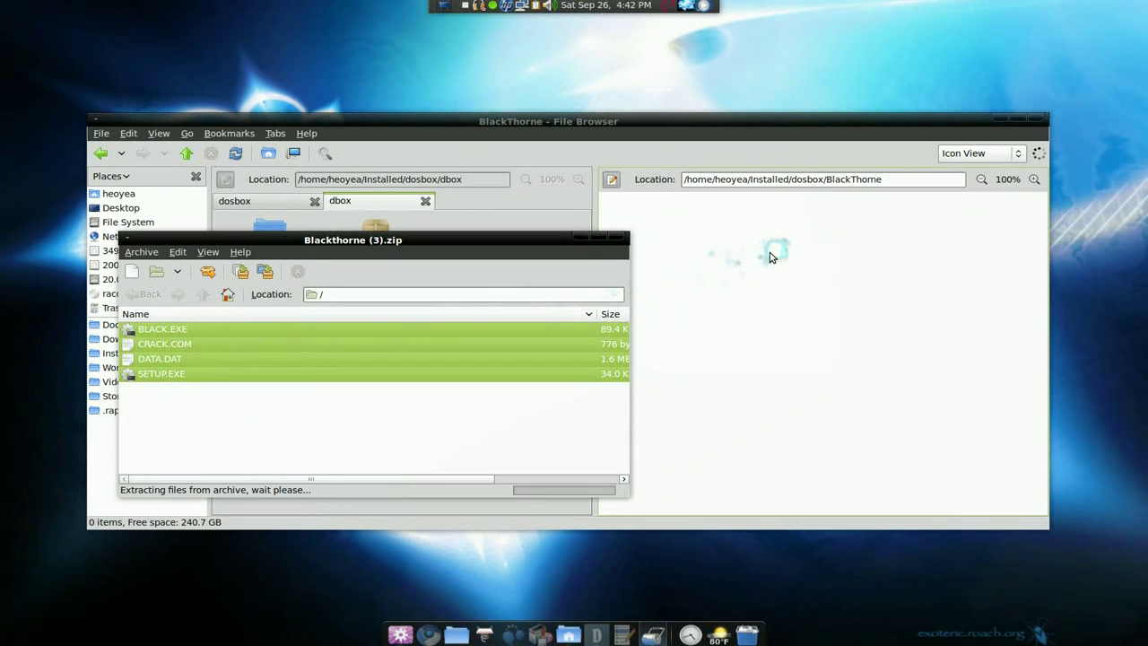
pyautogui.click(617, 237)
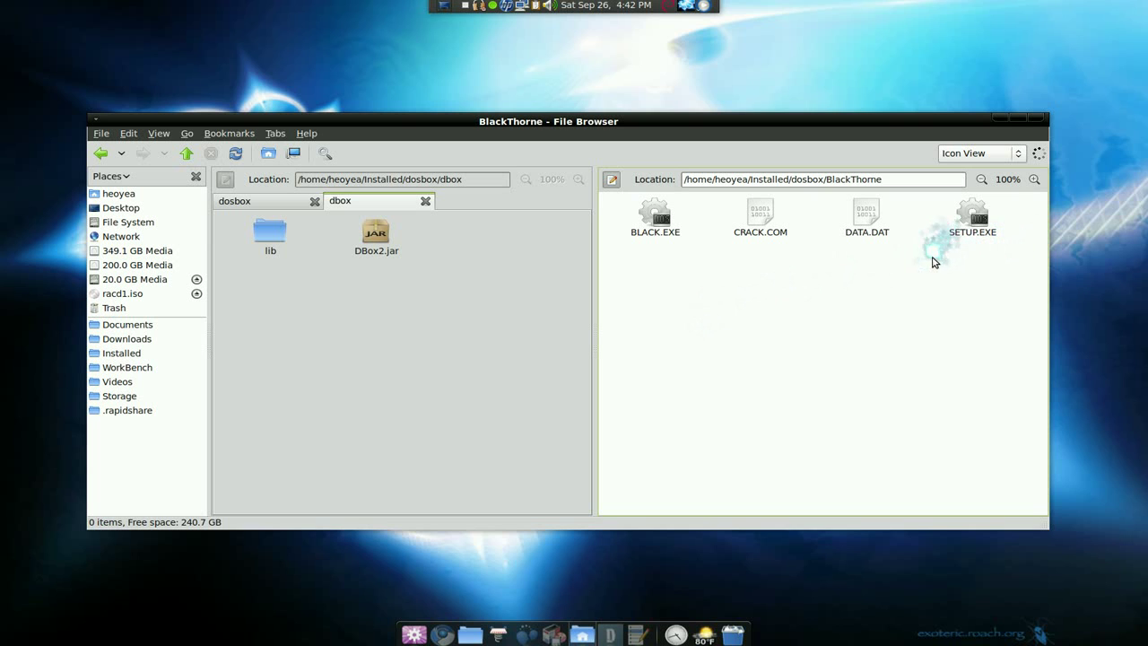
pyautogui.click(995, 116)
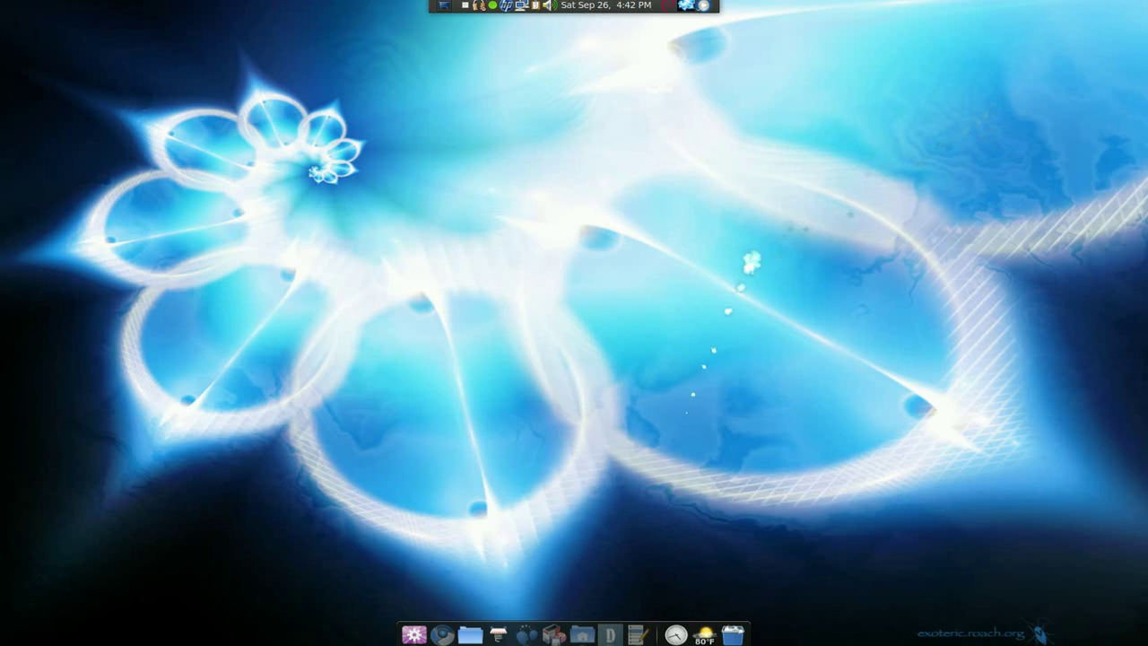
# - Launch D-Box and confirm in Preferences that the DosBox path is /usr/bin/dosbox
pyautogui.click(609, 634)
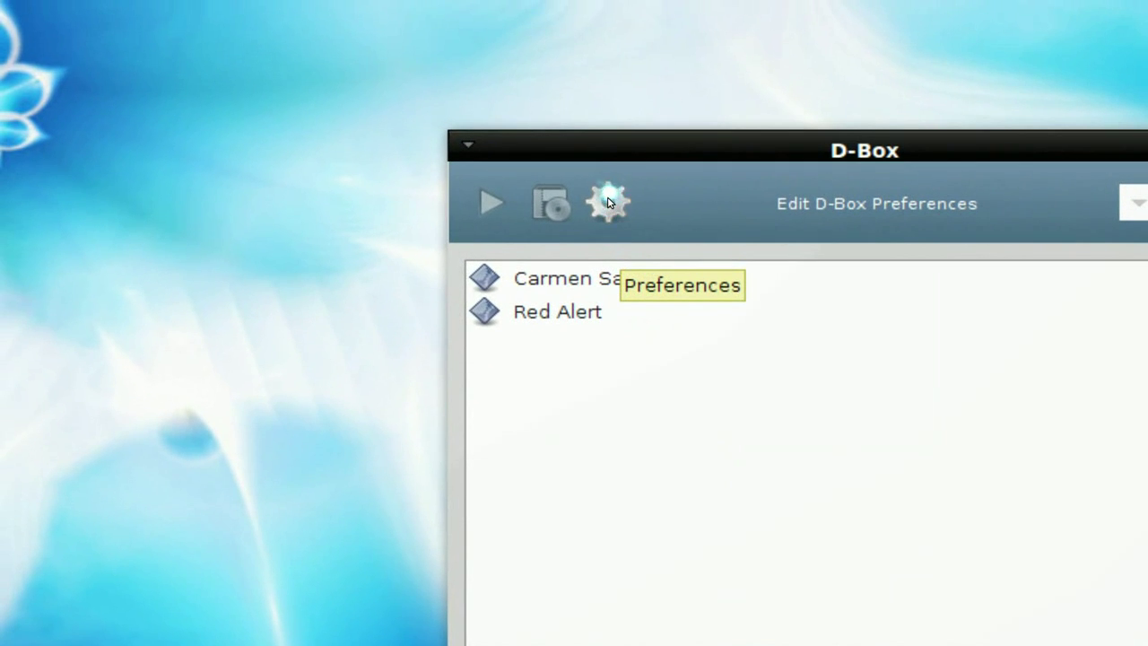
pyautogui.click(608, 203)
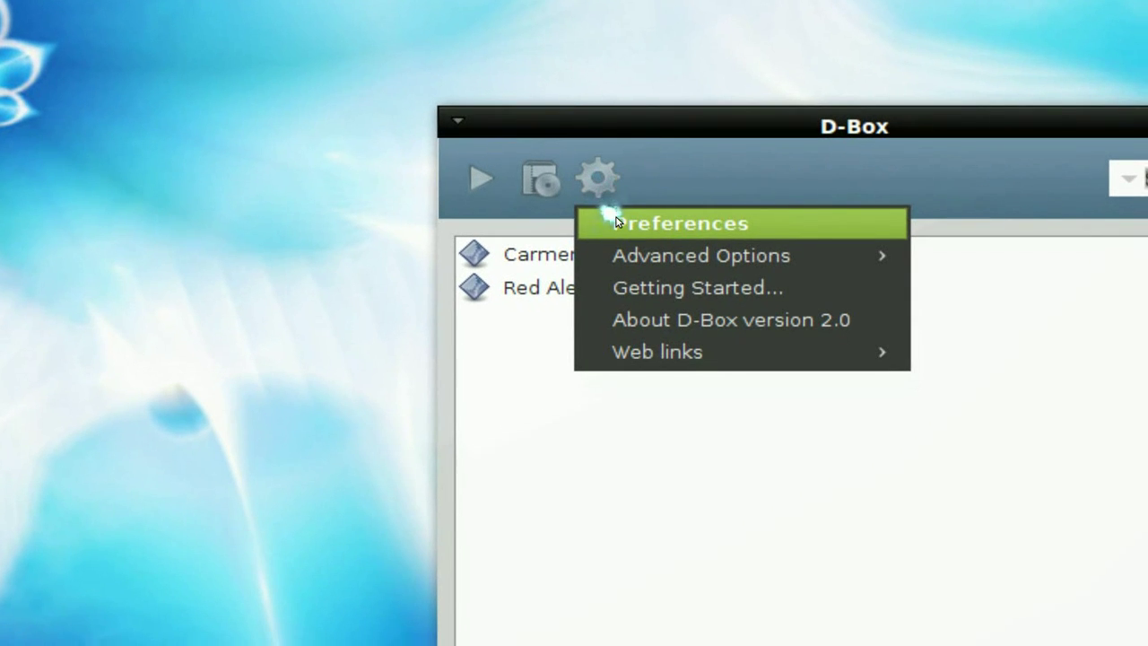
pyautogui.click(616, 219)
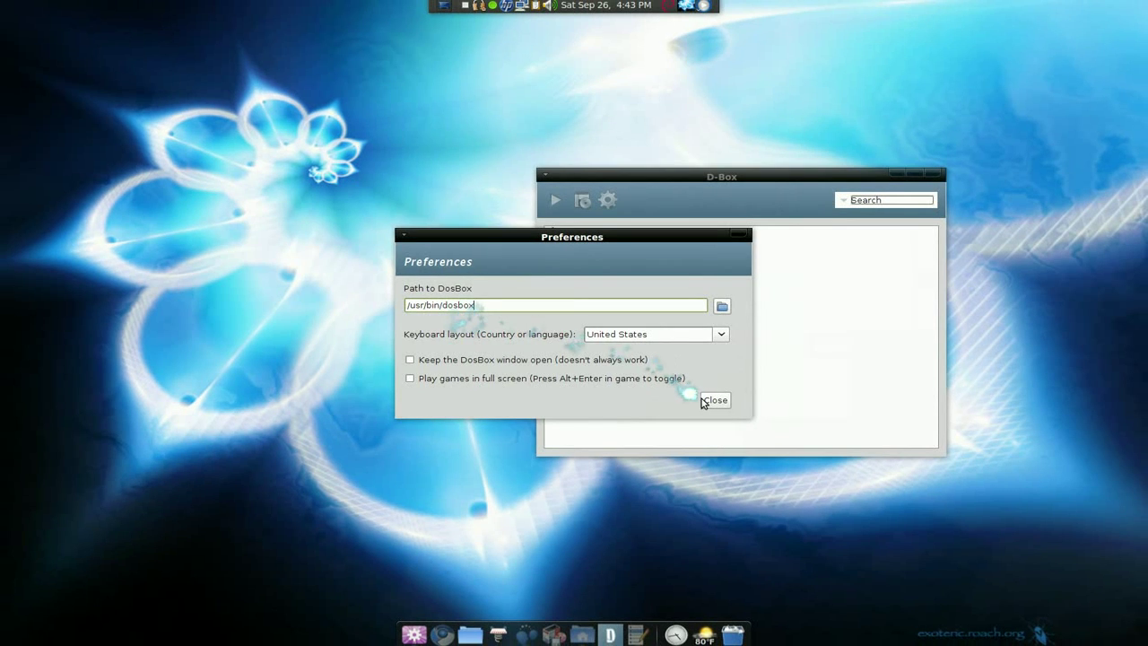
pyautogui.click(1033, 492)
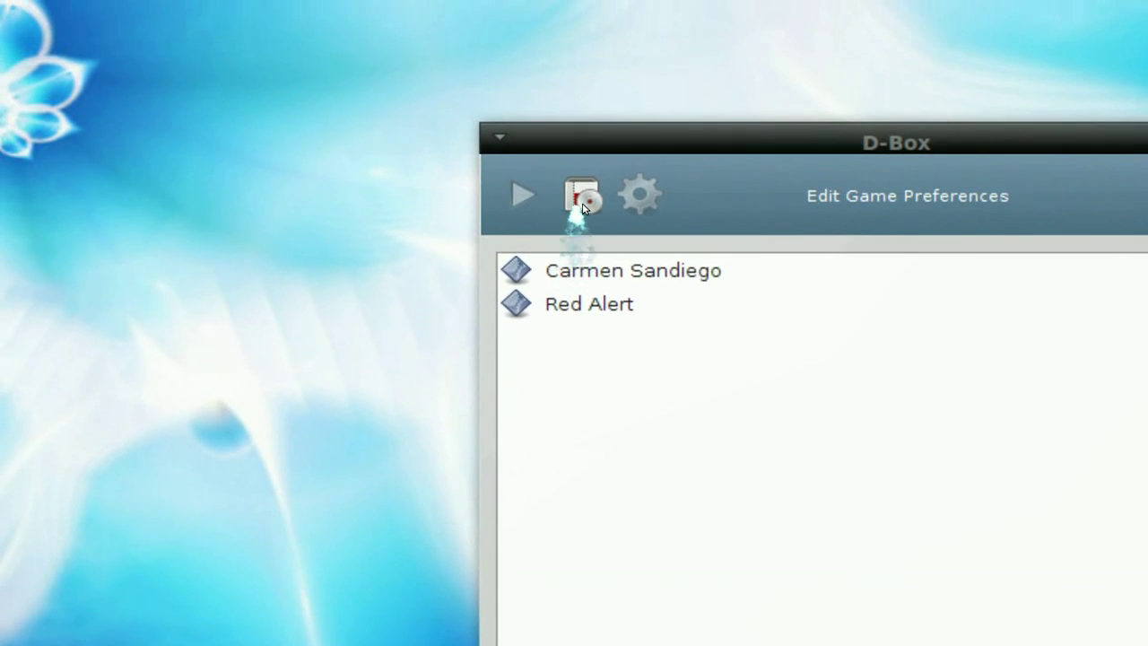
# - Start a new D-Box game entry and name it BlackThorne
pyautogui.click(583, 208)
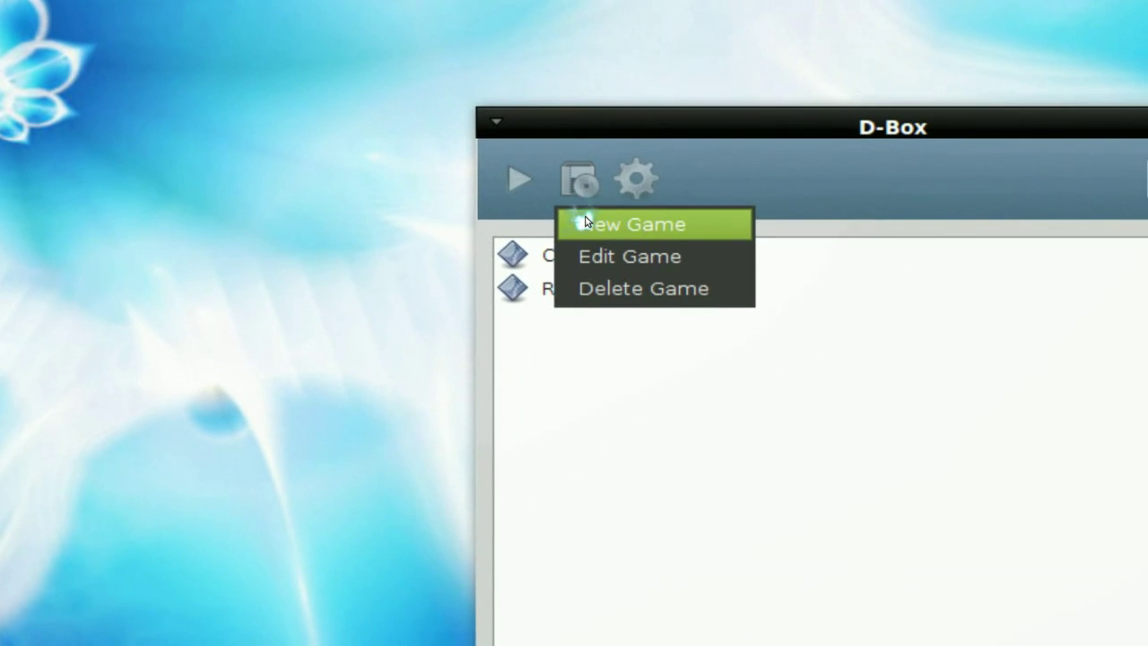
pyautogui.click(587, 224)
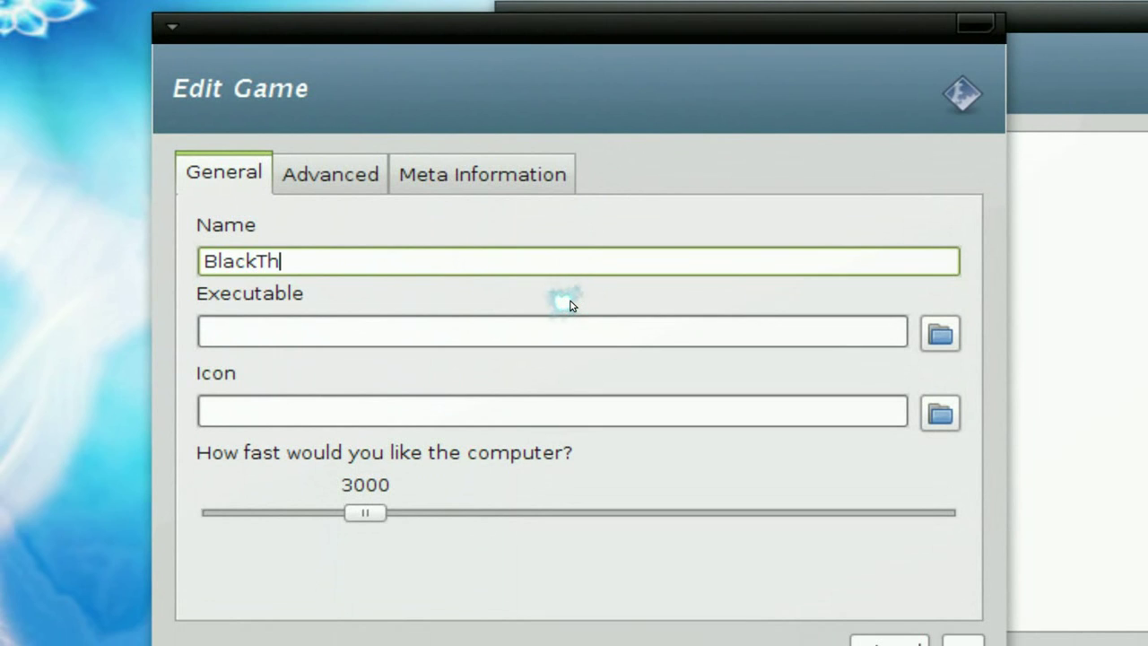
pyautogui.write('BlackThorne')
pyautogui.press('Tab')
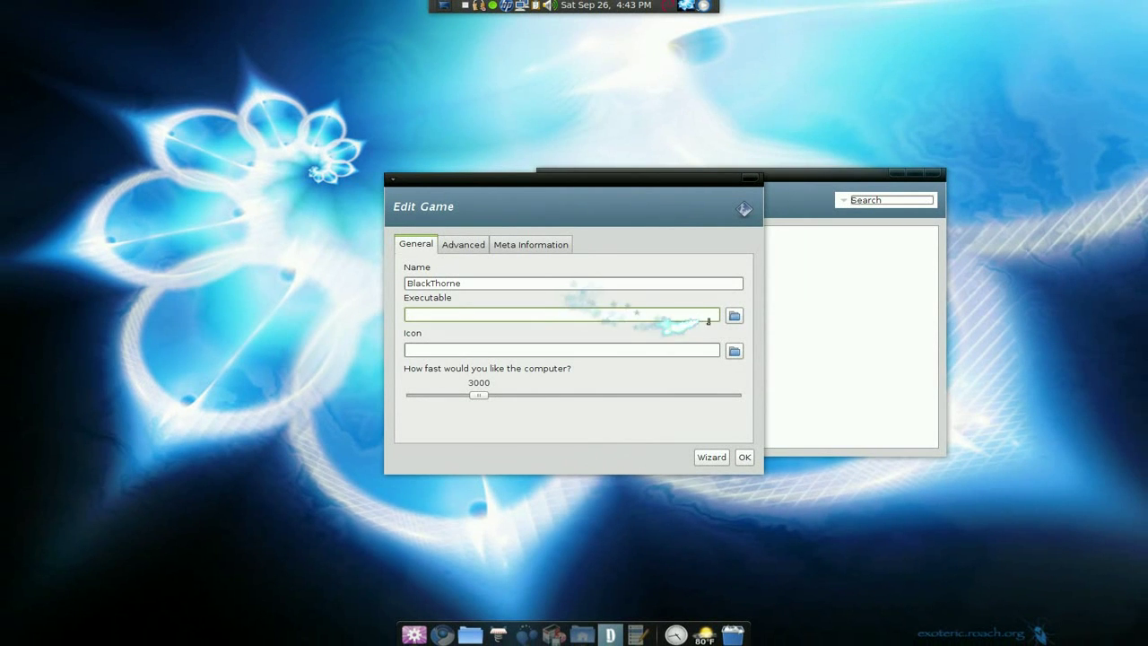
# - Set BLACK.EXE as the executable and raise the computer speed to 15000 cycles
pyautogui.click(733, 316)
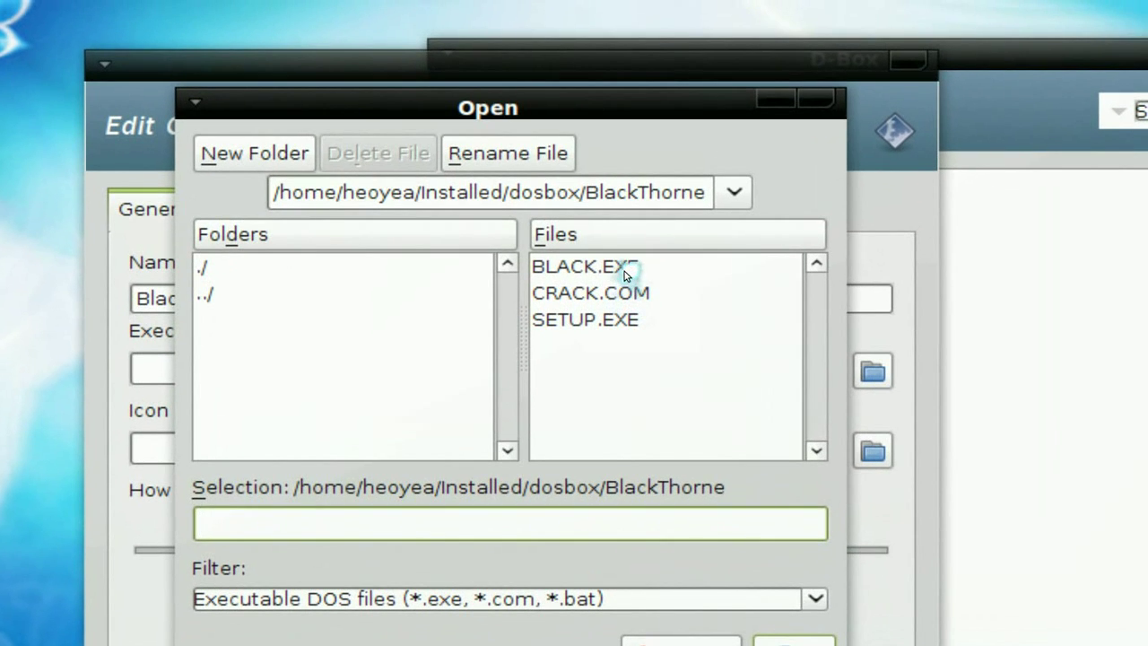
pyautogui.click(628, 264)
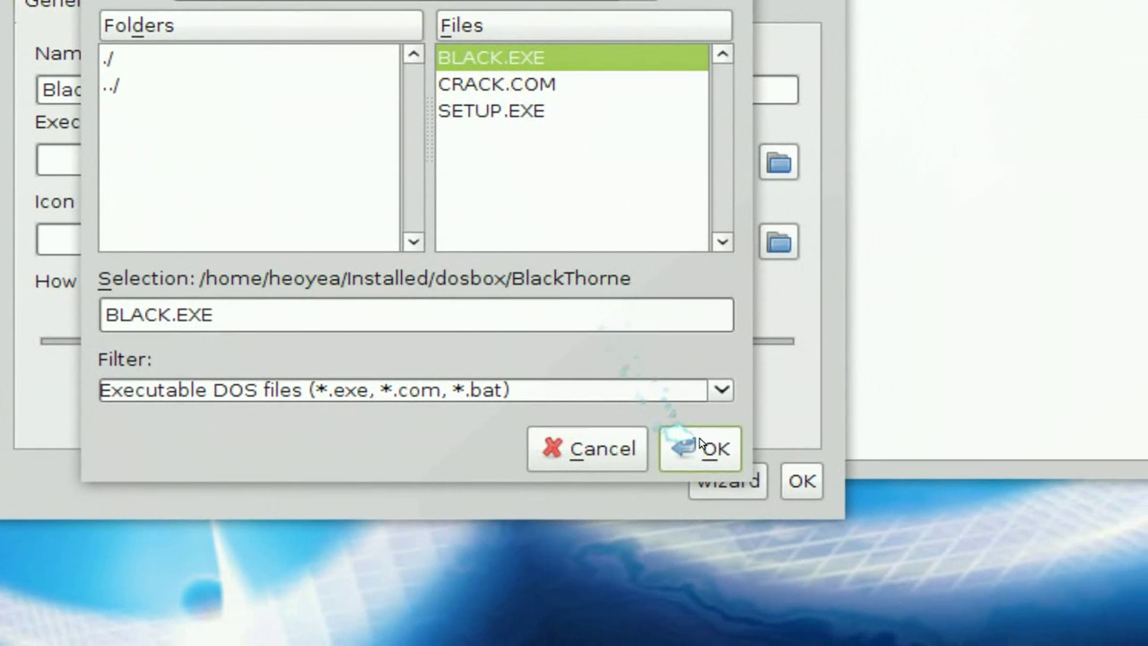
pyautogui.click(793, 640)
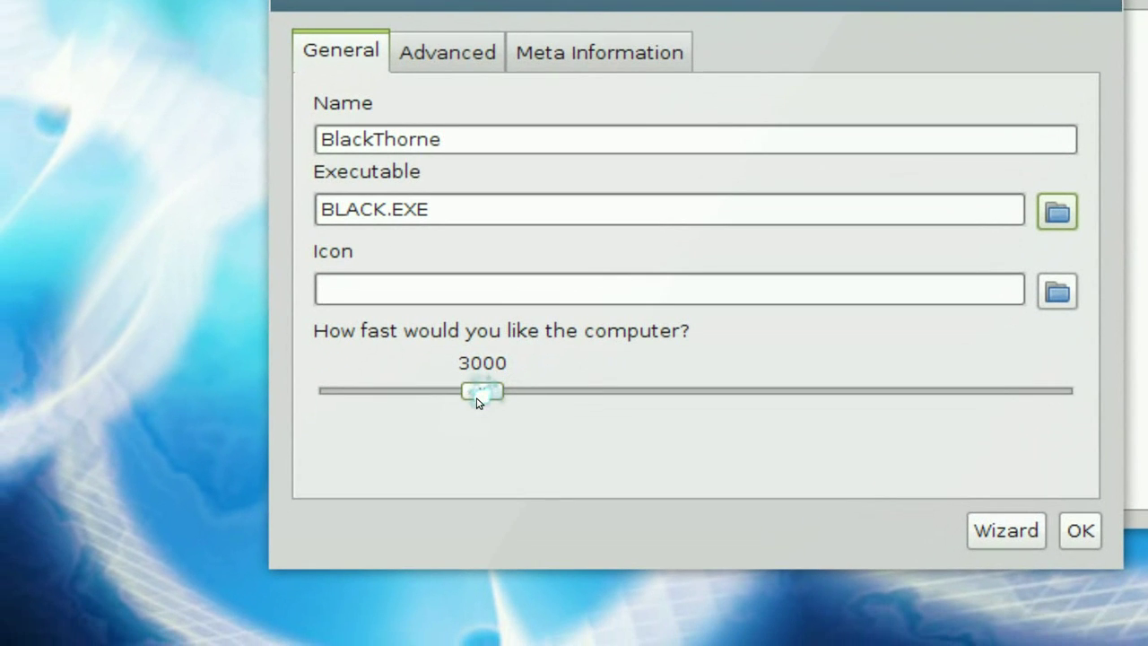
pyautogui.click(478, 394)
pyautogui.moveTo(478, 394); pyautogui.dragTo(1091, 397)
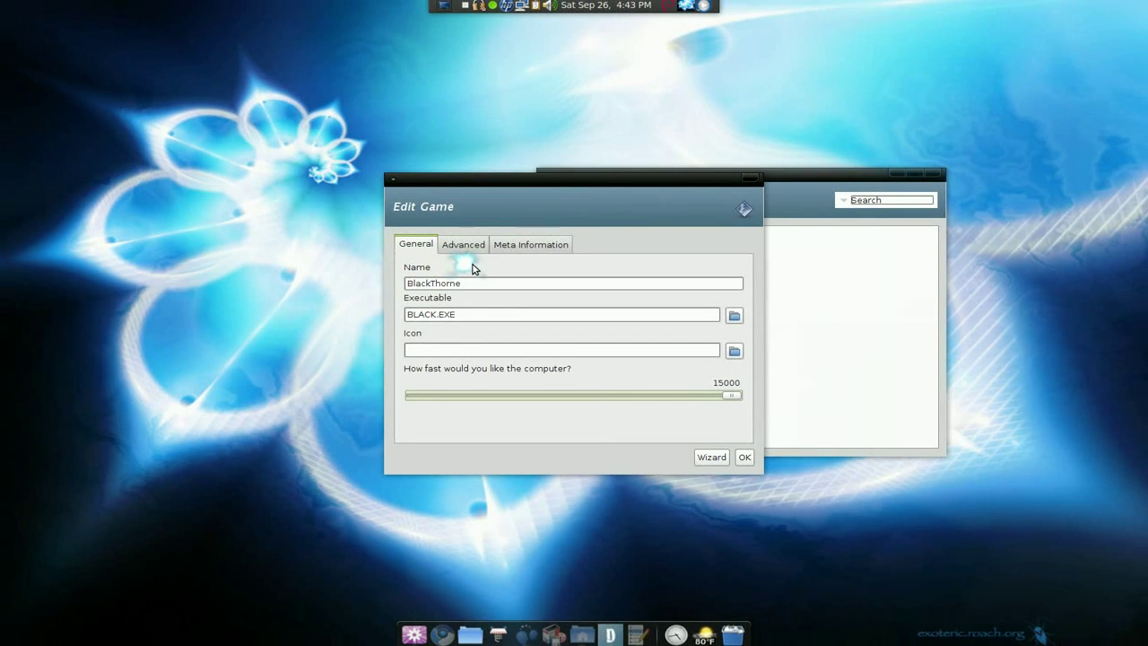
# - On the Advanced tab, confirm the dosbox/BlackThorne path and set SETUP.EXE as the setup program
pyautogui.click(475, 247)
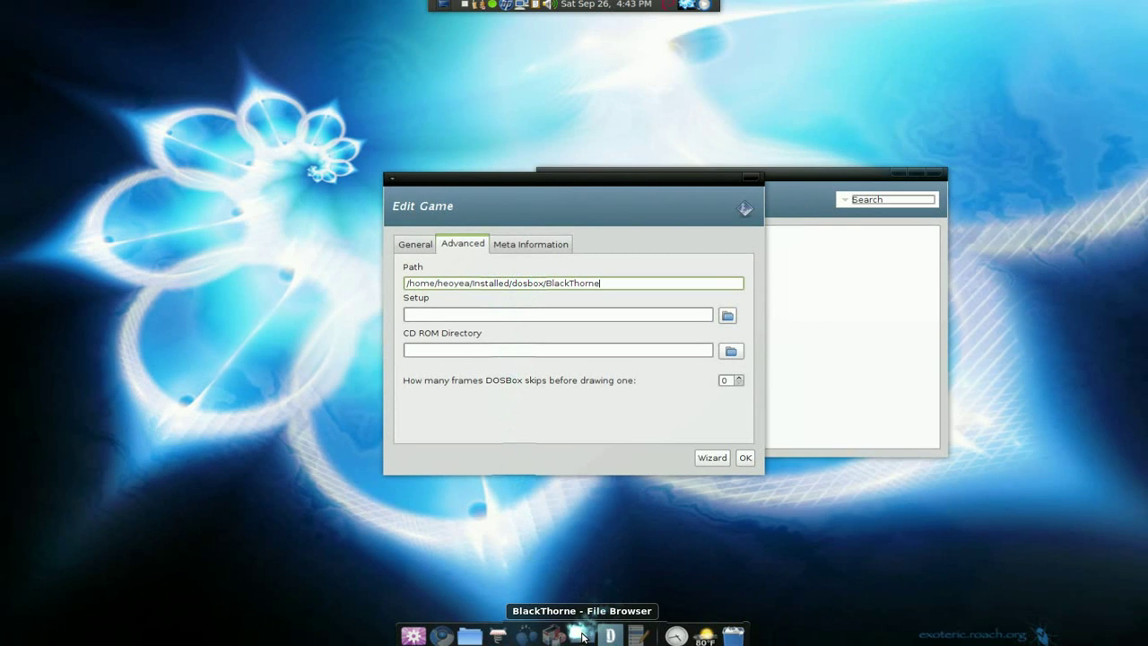
pyautogui.click(582, 642)
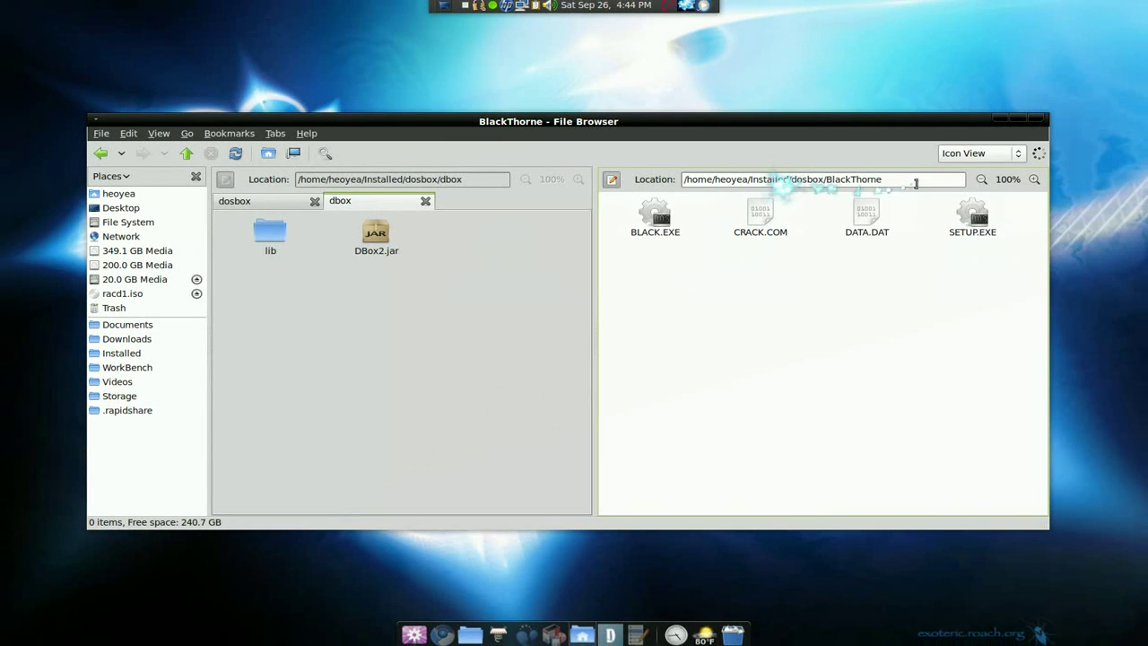
pyautogui.click(1004, 120)
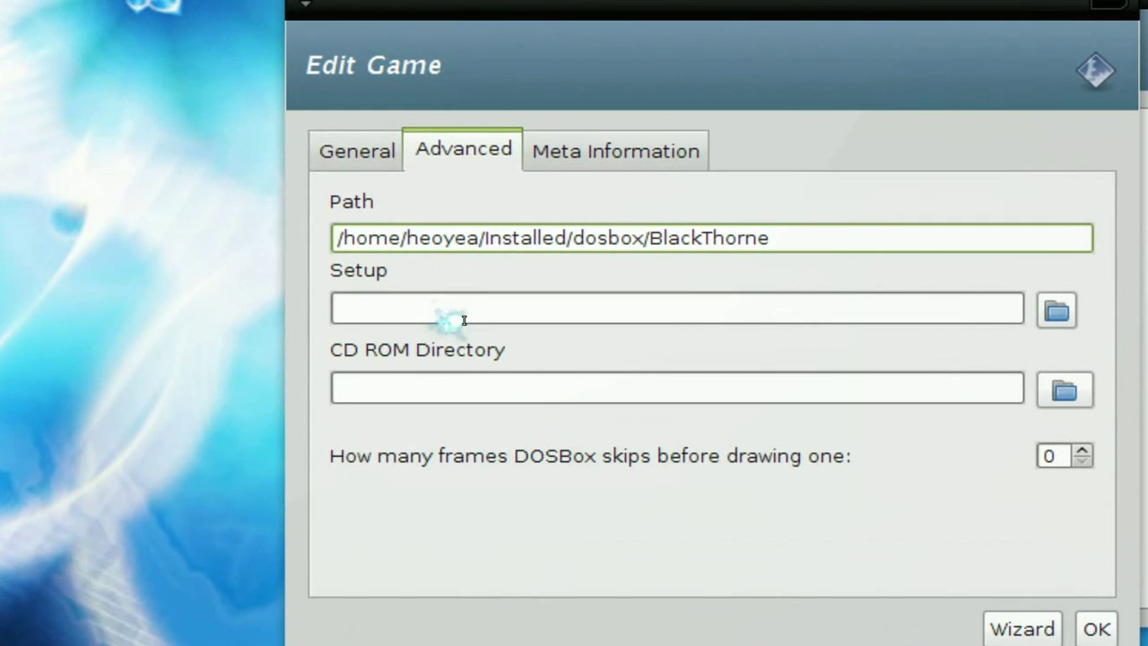
pyautogui.click(464, 320)
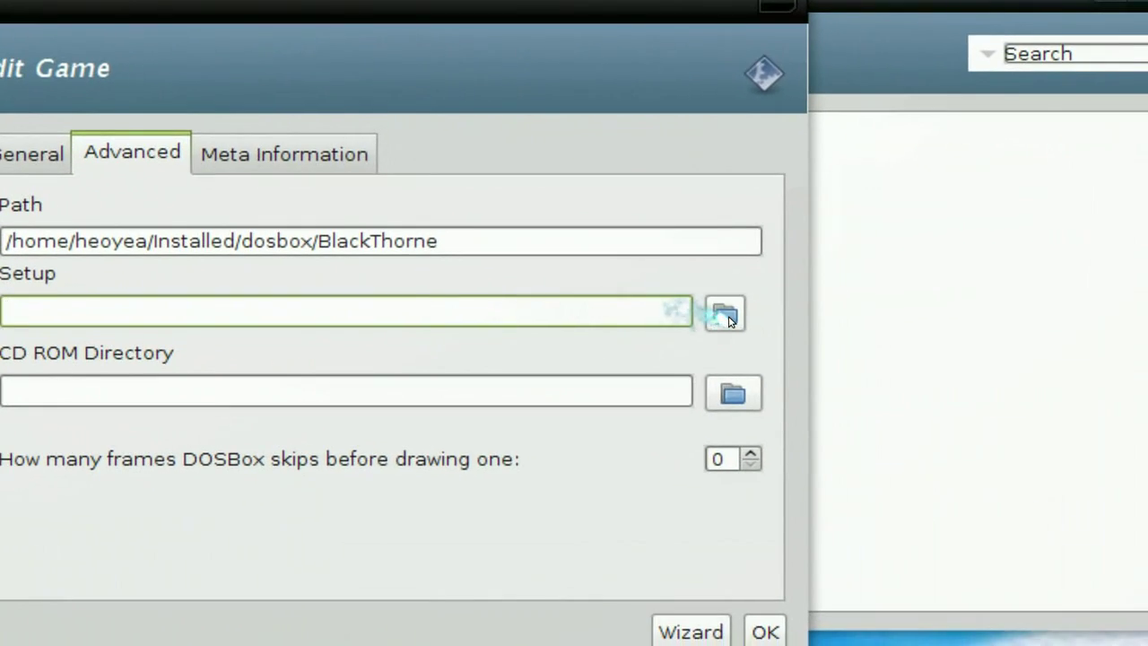
pyautogui.click(726, 316)
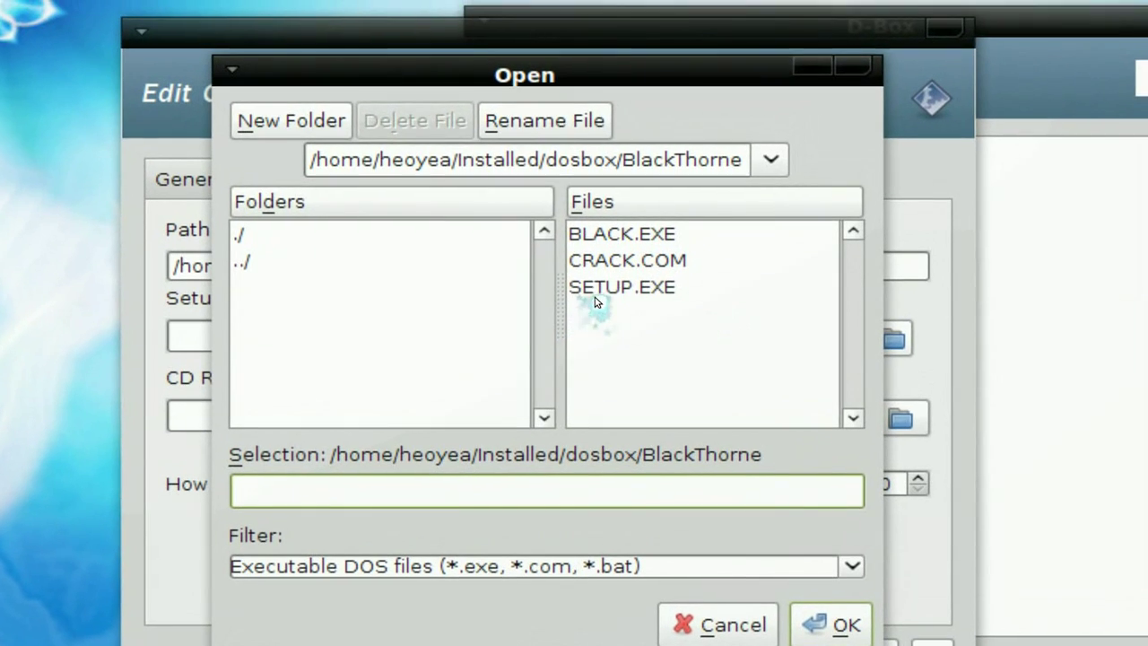
pyautogui.click(627, 253)
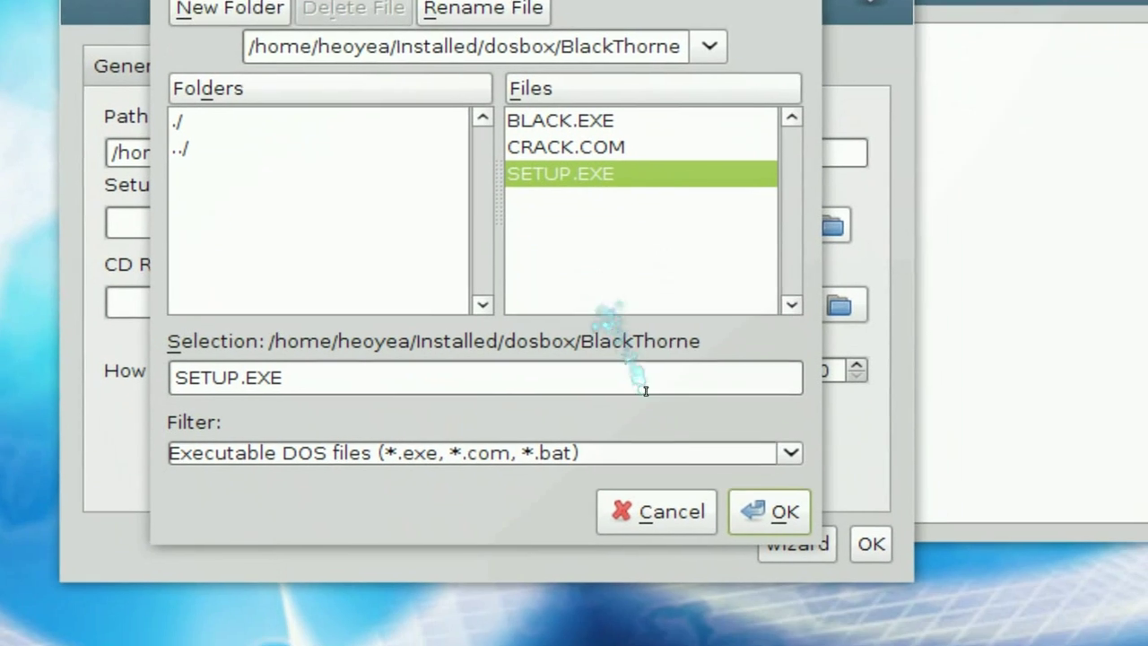
pyautogui.press('Return')
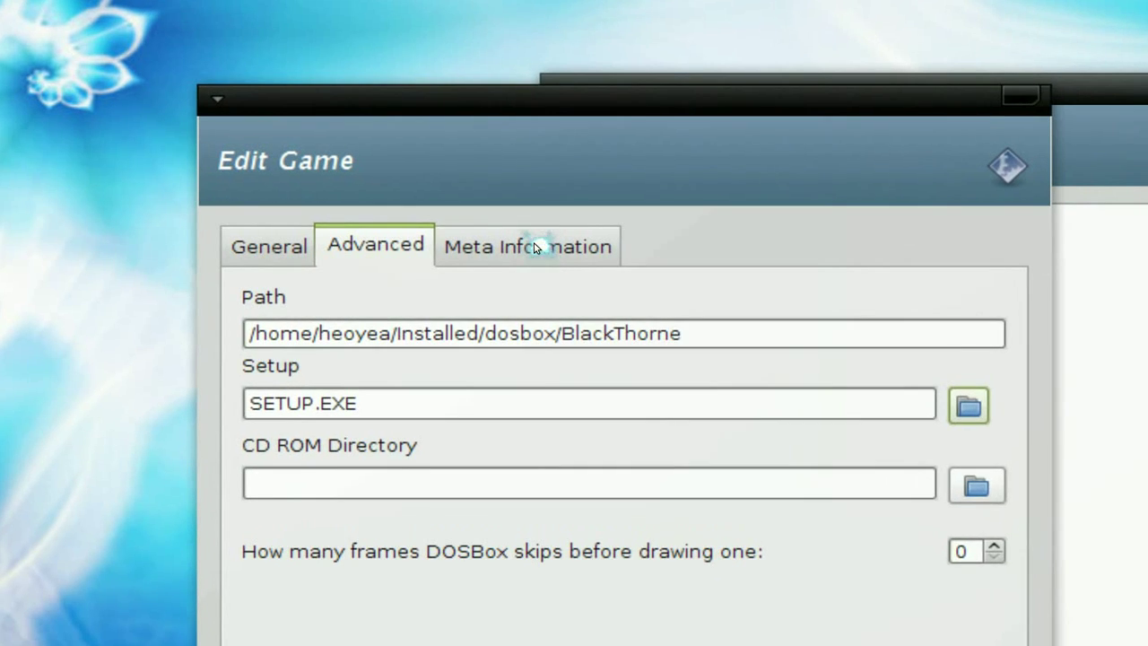
# - Keep the genre Unsorted, save the BlackThorne entry, then select it in the game list
pyautogui.click(535, 245)
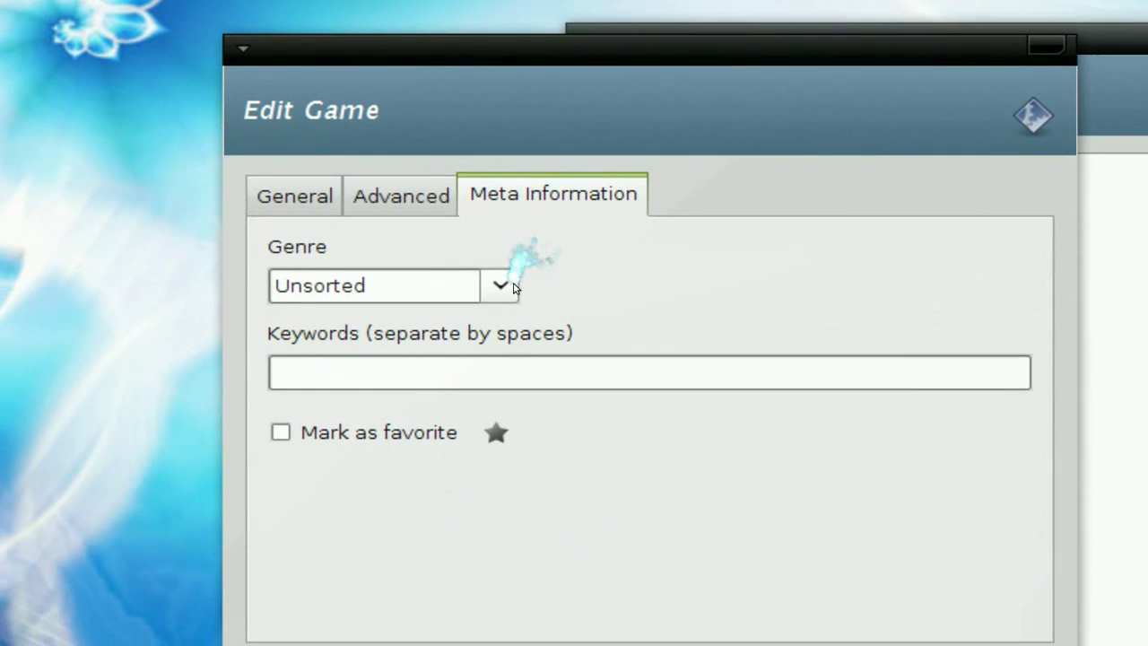
pyautogui.click(475, 318)
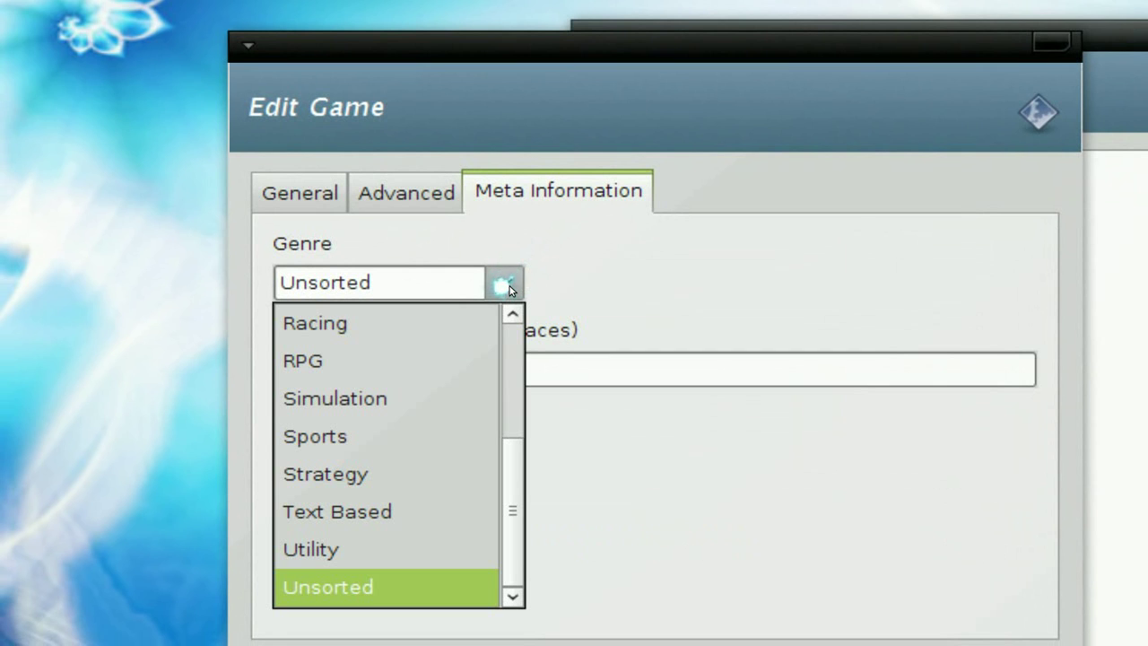
pyautogui.click(508, 289)
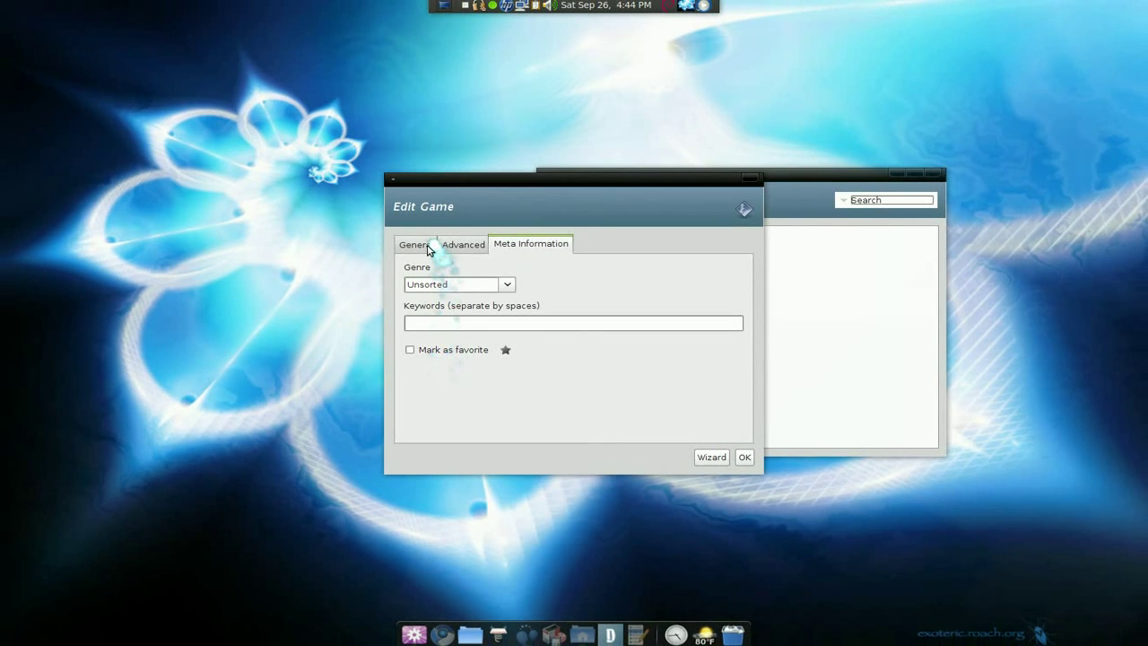
pyautogui.click(390, 196)
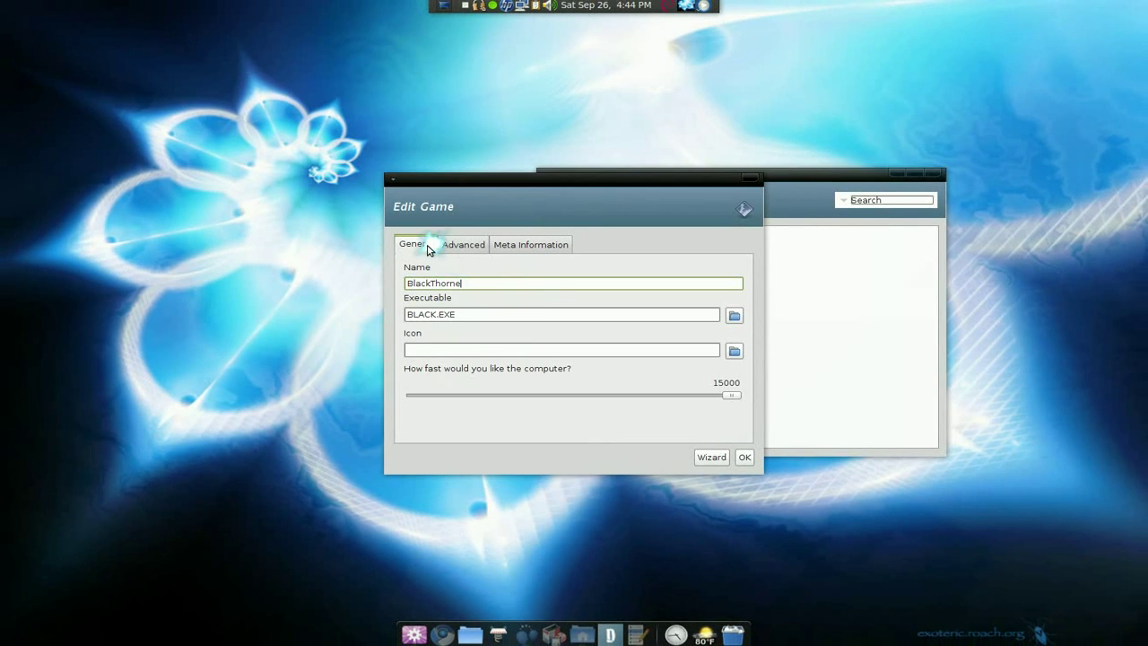
pyautogui.click(745, 456)
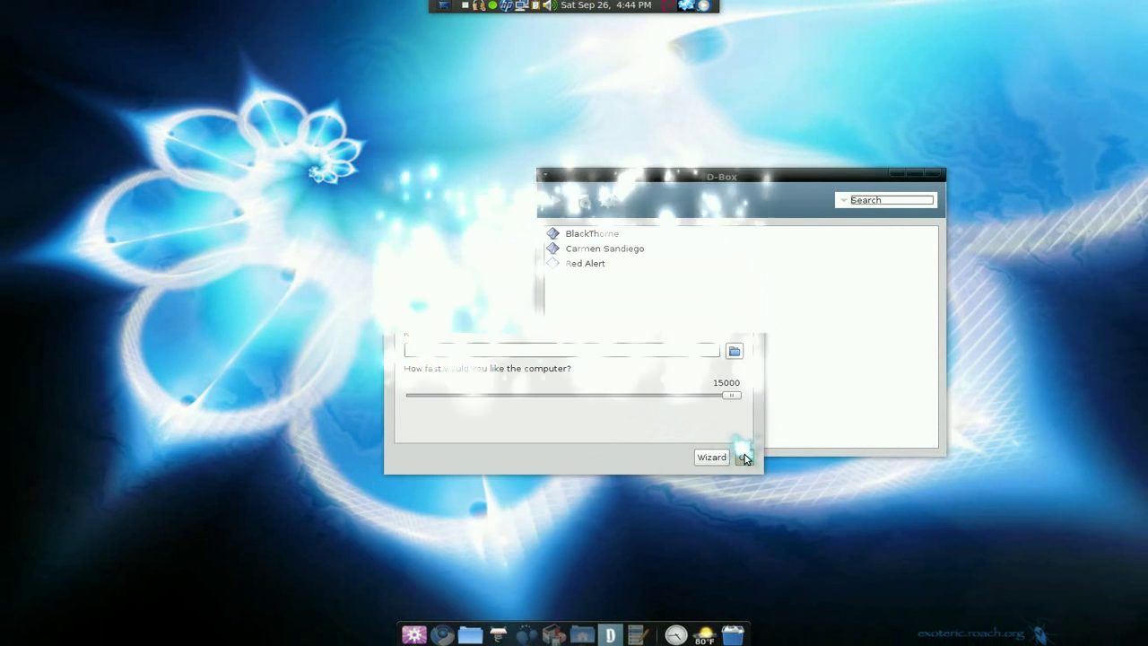
pyautogui.click(592, 235)
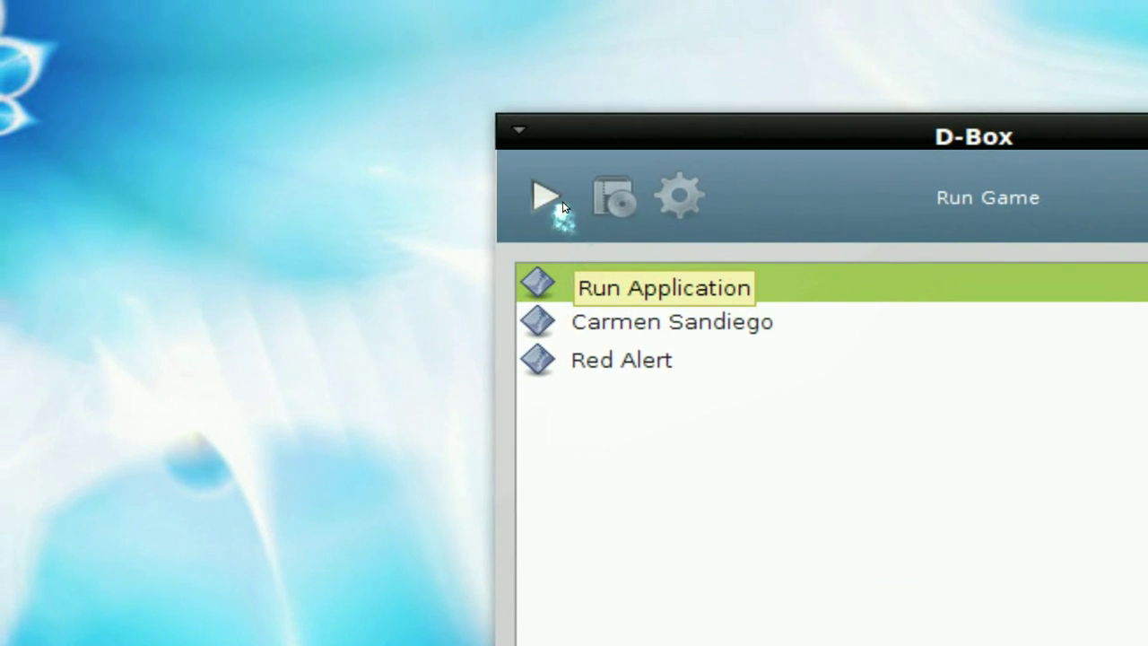
pyautogui.click(544, 204)
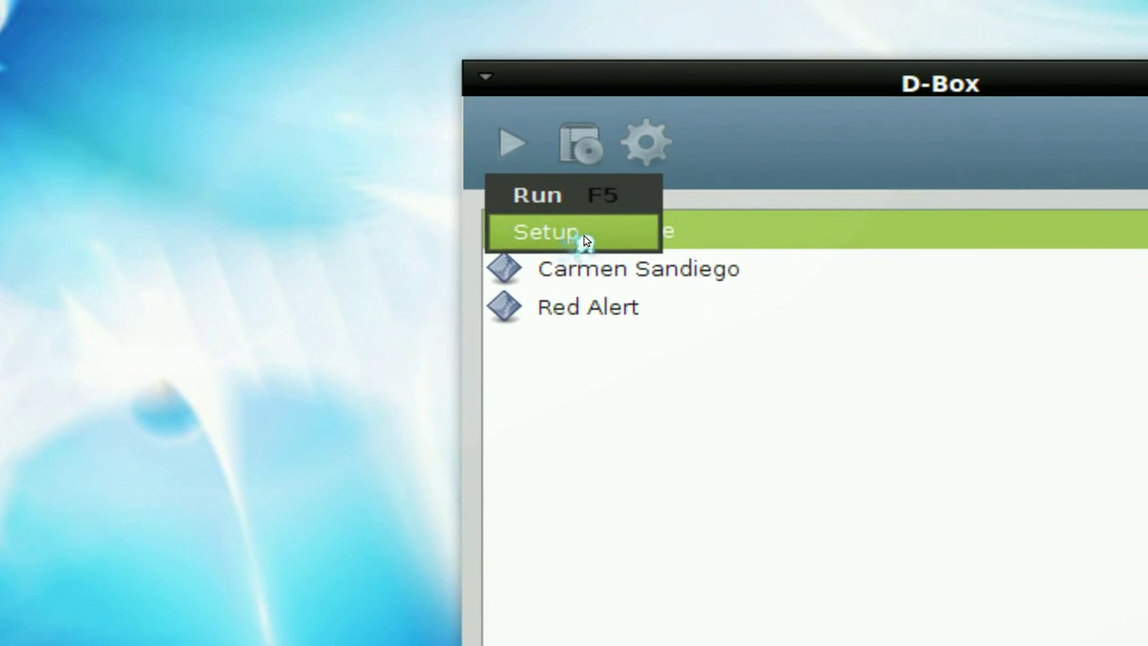
# - Run BlackThorne's setup, accept the digitized and music sound card settings, and answer the word prompt
pyautogui.click(584, 238)
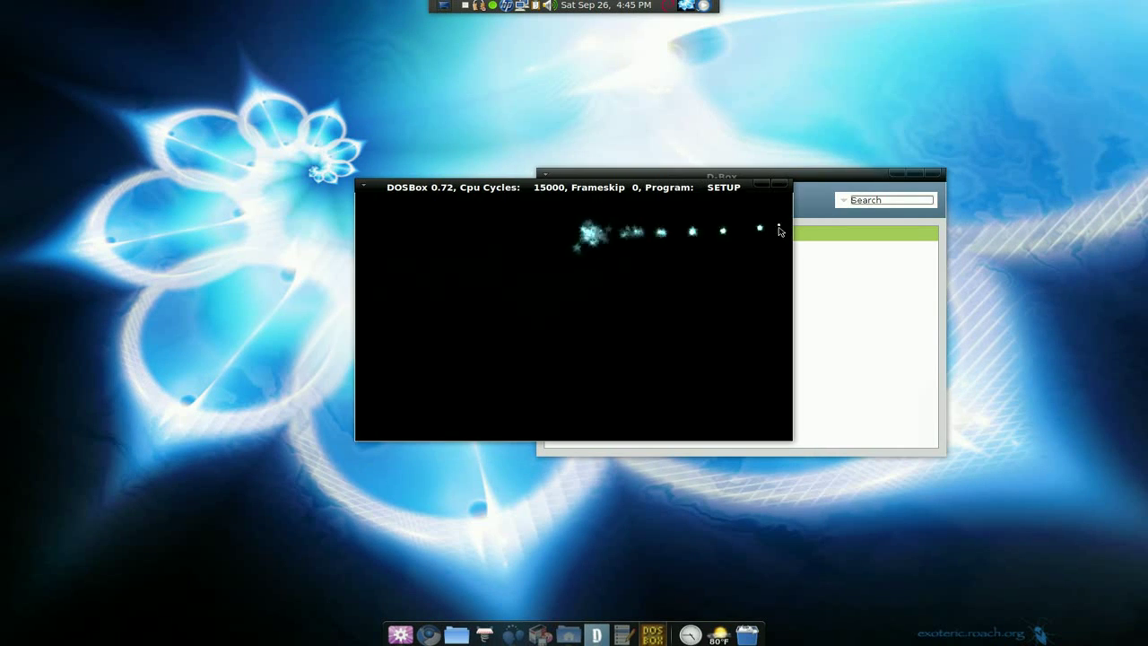
pyautogui.click(919, 171)
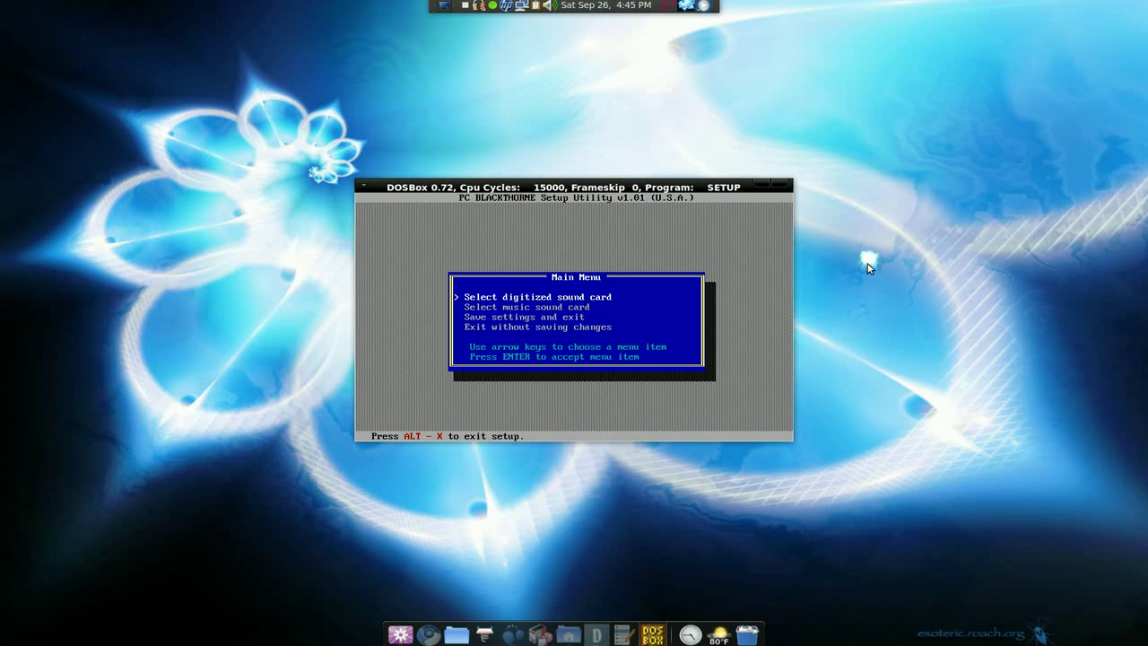
pyautogui.press('Return')
pyautogui.press('Return')
pyautogui.press('Return')
pyautogui.press('Return')
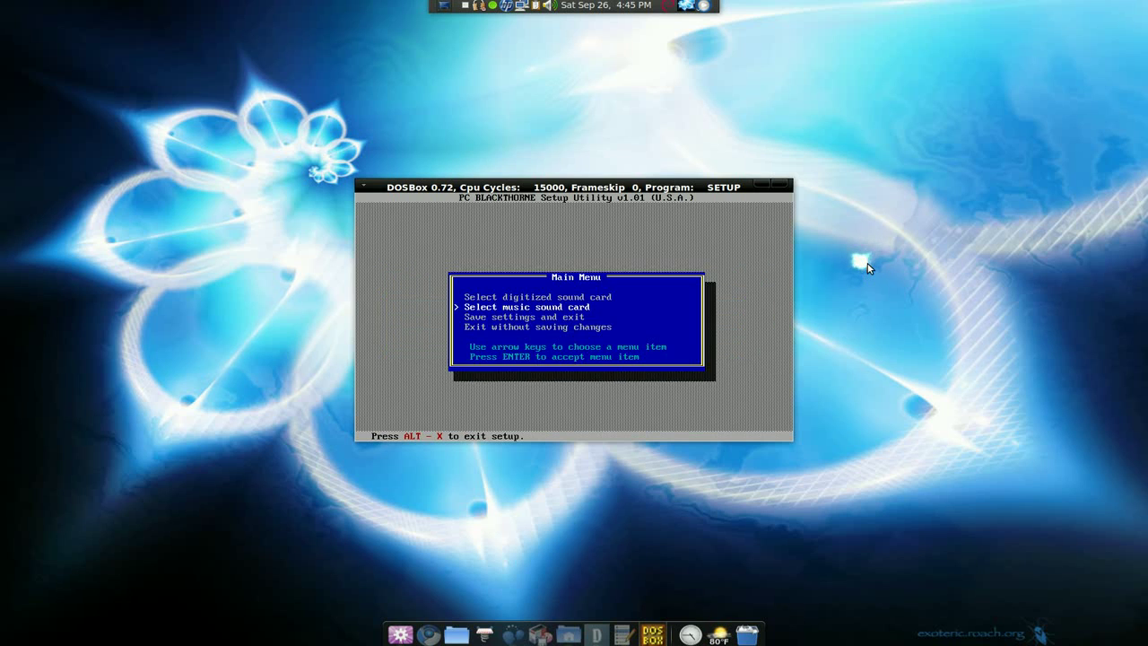
pyautogui.press('Return')
pyautogui.press('Return')
pyautogui.press('Return')
pyautogui.press('Return')
pyautogui.write('b')
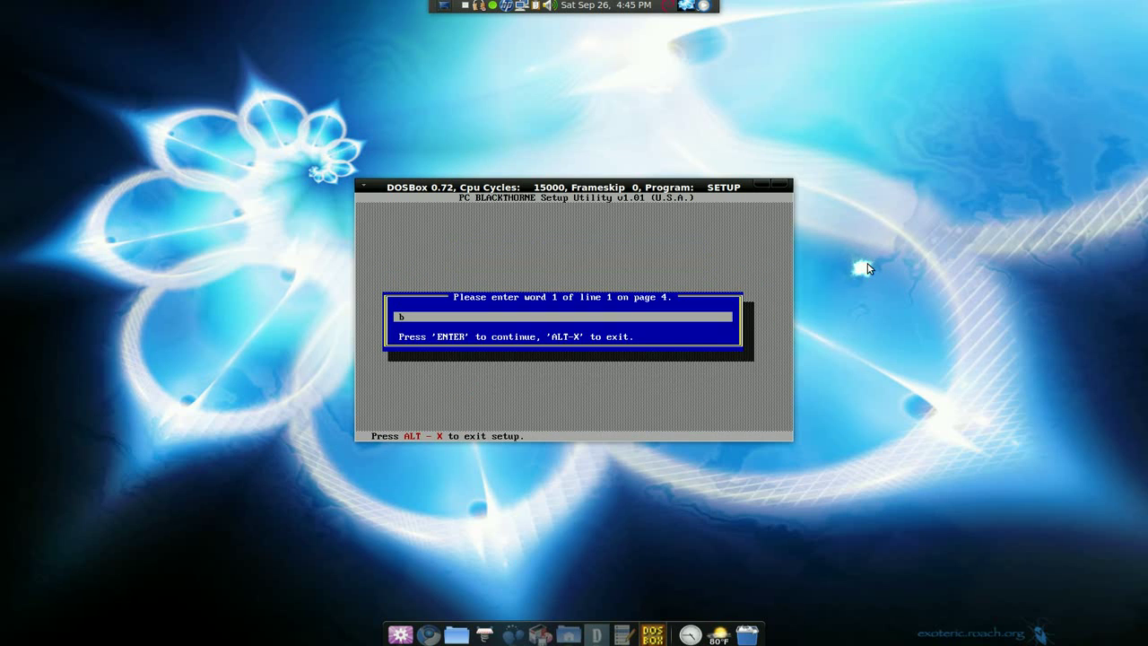
pyautogui.press('Return')
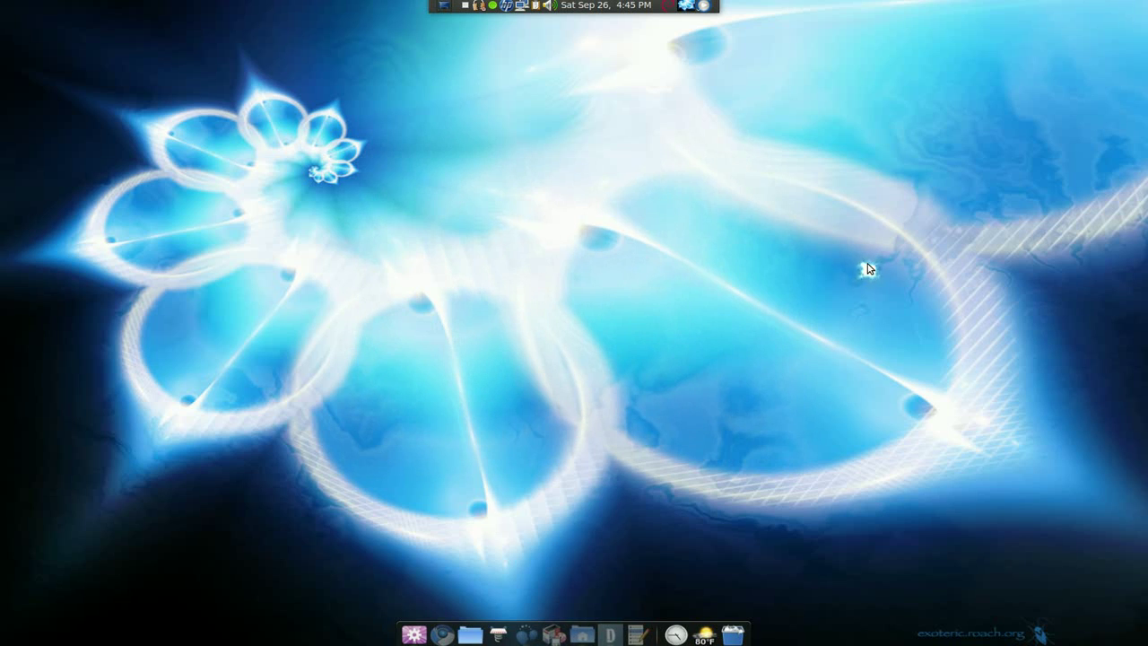
# - Run BlackThorne from the D-Box launcher, close the launcher, and choose PRACTICE at the title menu
pyautogui.click(609, 634)
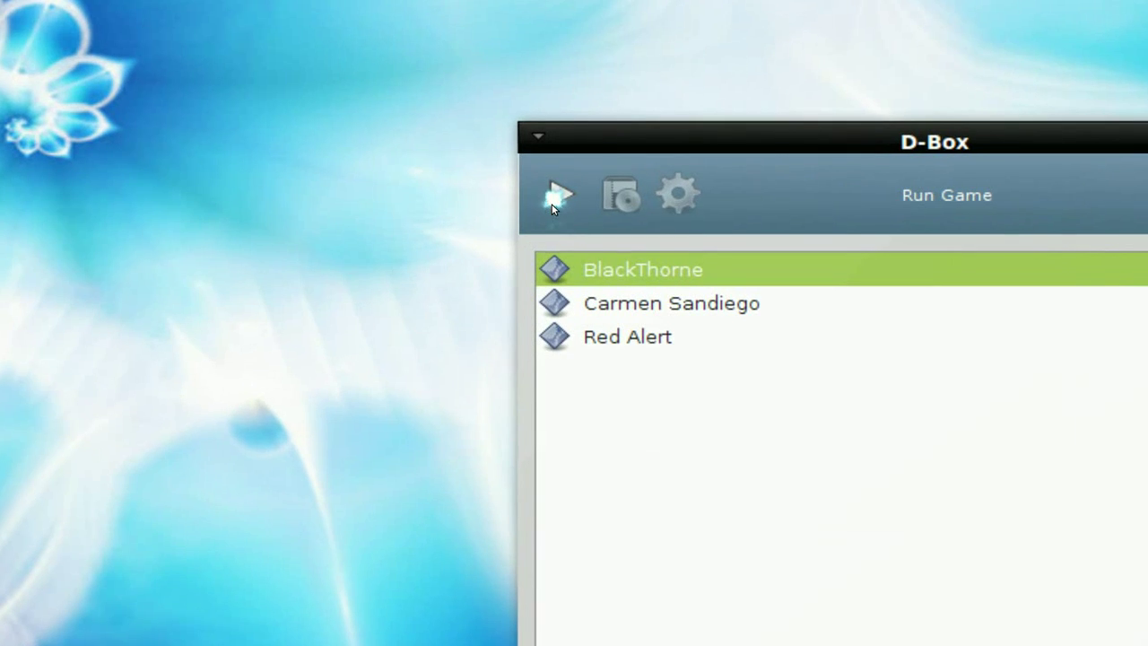
pyautogui.click(554, 202)
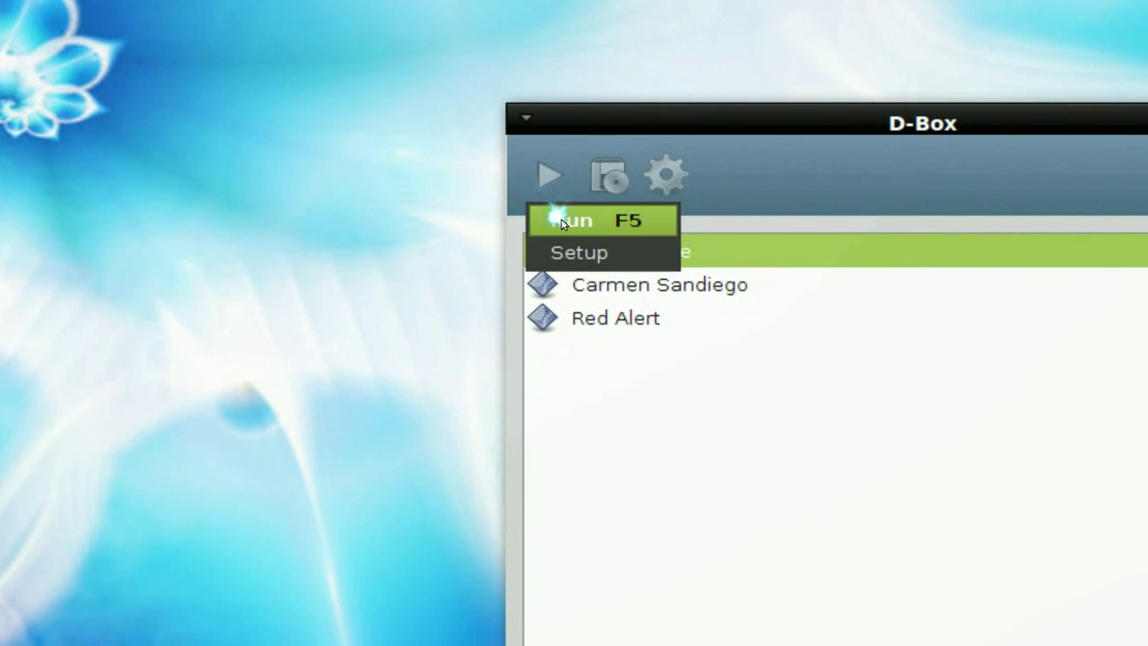
pyautogui.click(562, 222)
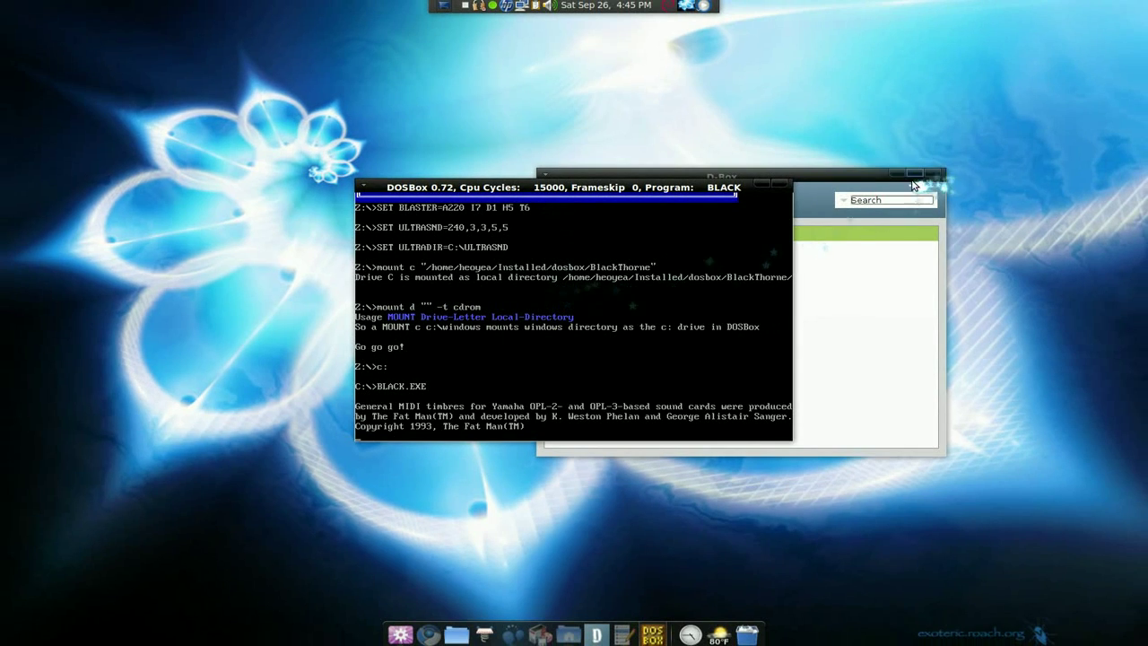
pyautogui.click(913, 181)
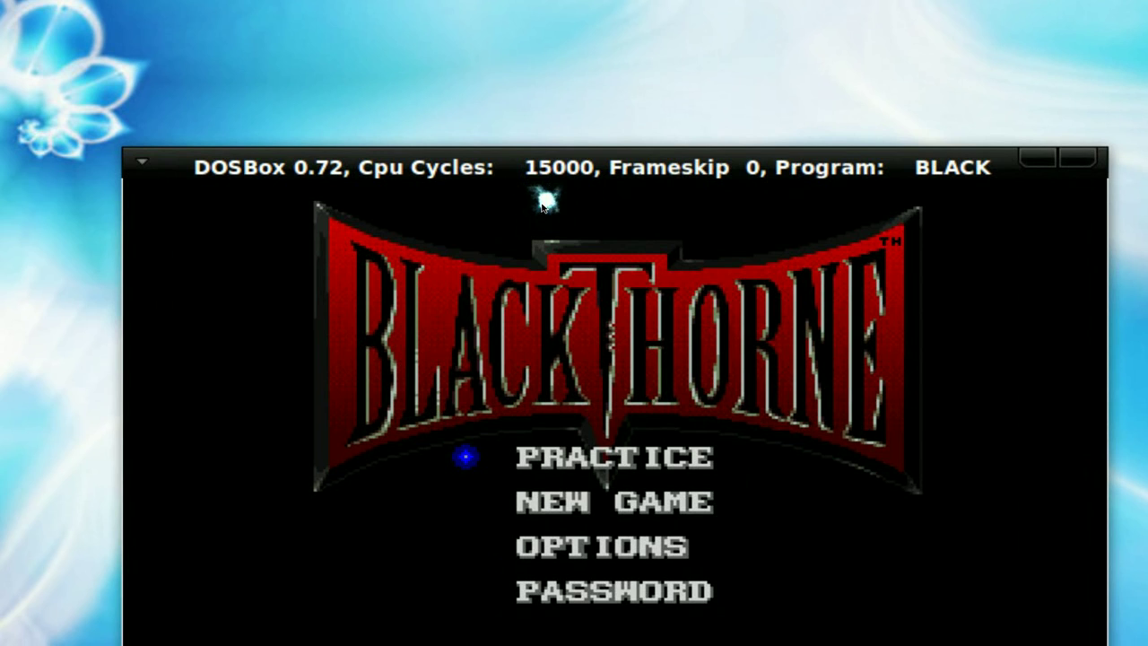
pyautogui.press('Return')
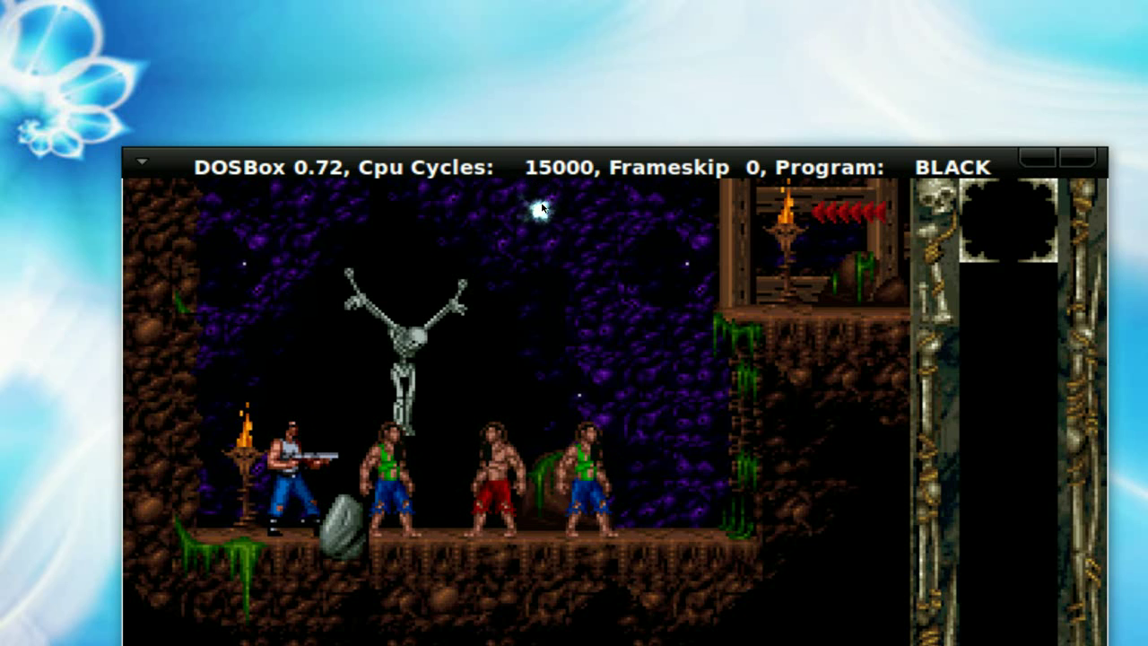
# - Raise DOSBox CPU cycles from 15000 to 22000 with Ctrl+F12, then lower and re-aim the shotgun
pyautogui.hotkey('ctrl', 'F12')
pyautogui.hotkey('ctrl', 'F12')
pyautogui.hotkey('ctrl', 'F12')
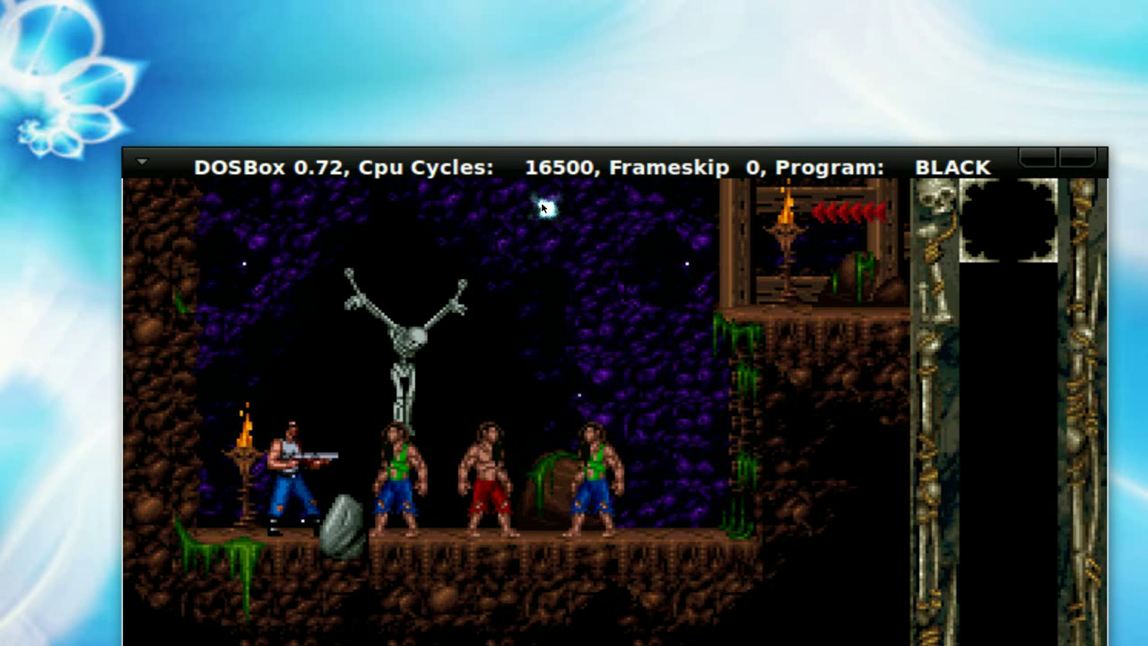
pyautogui.hotkey('ctrl', 'F12')
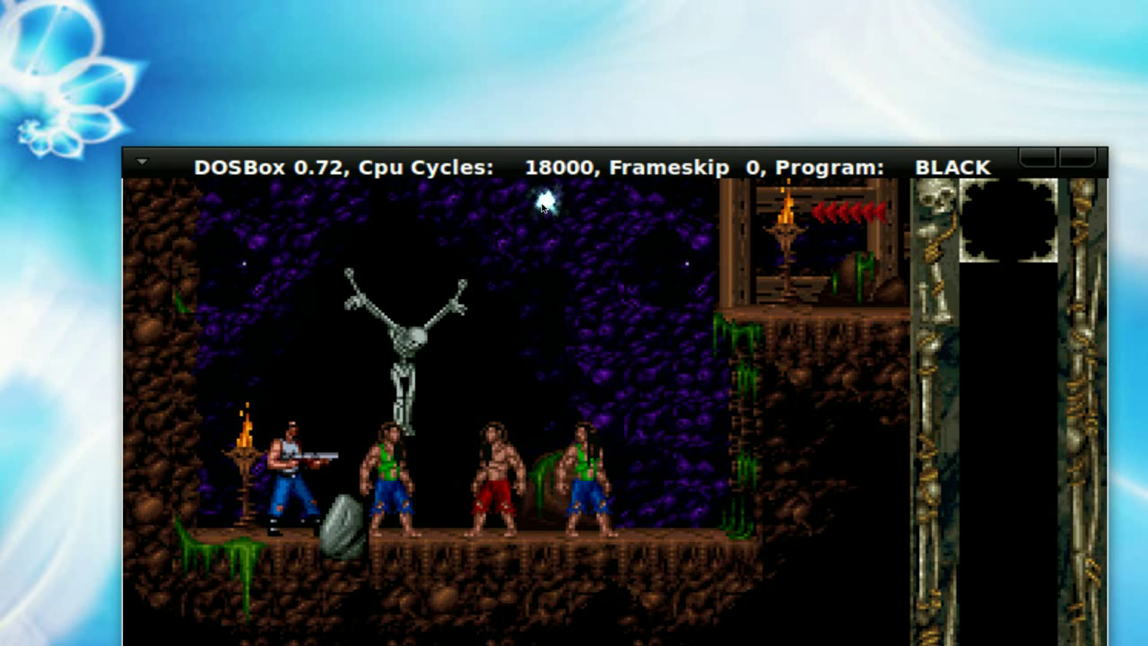
pyautogui.hotkey('ctrl', 'F12')
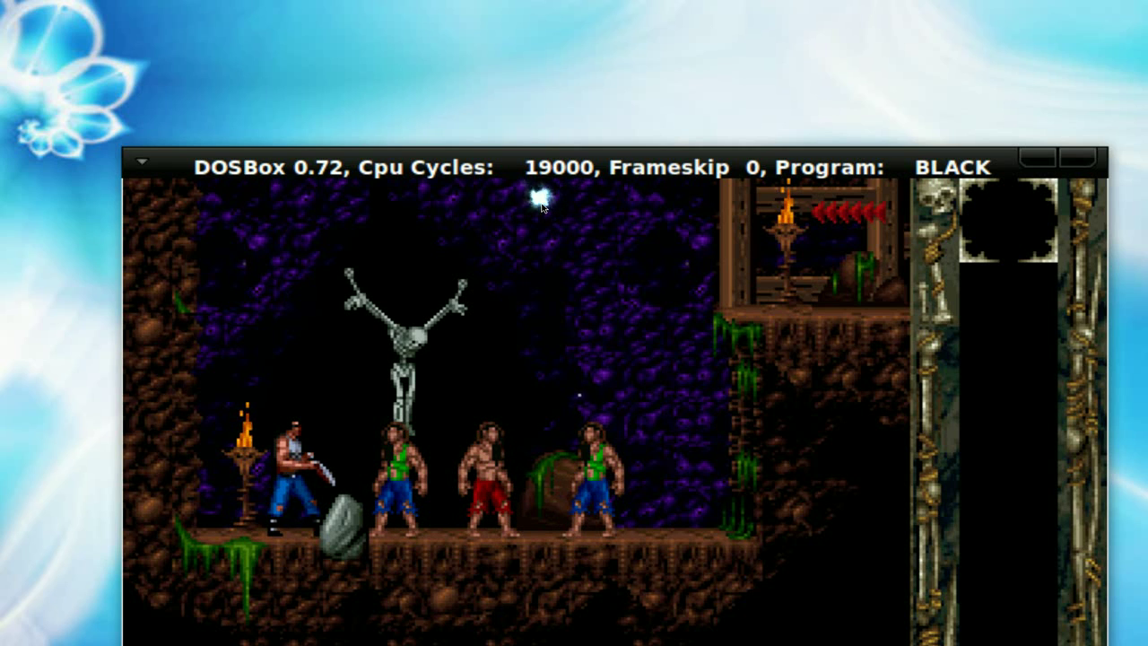
pyautogui.hotkey('ctrl', 'F12')
pyautogui.hotkey('ctrl', 'F12')
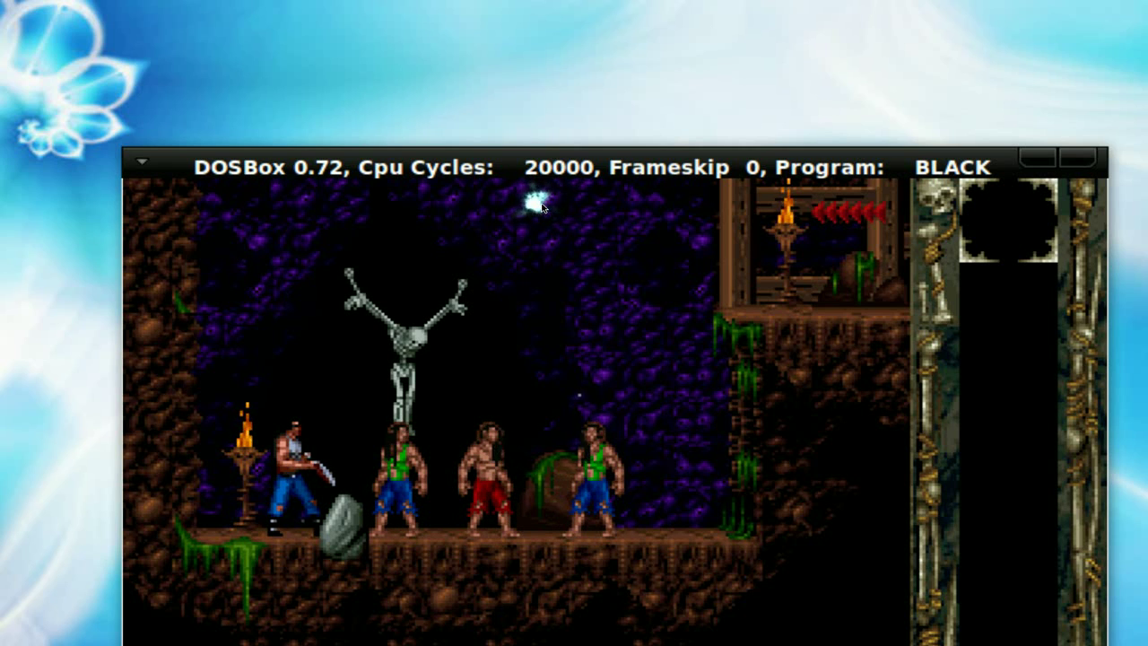
pyautogui.hotkey('ctrl', 'F12')
pyautogui.hotkey('ctrl', 'F12')
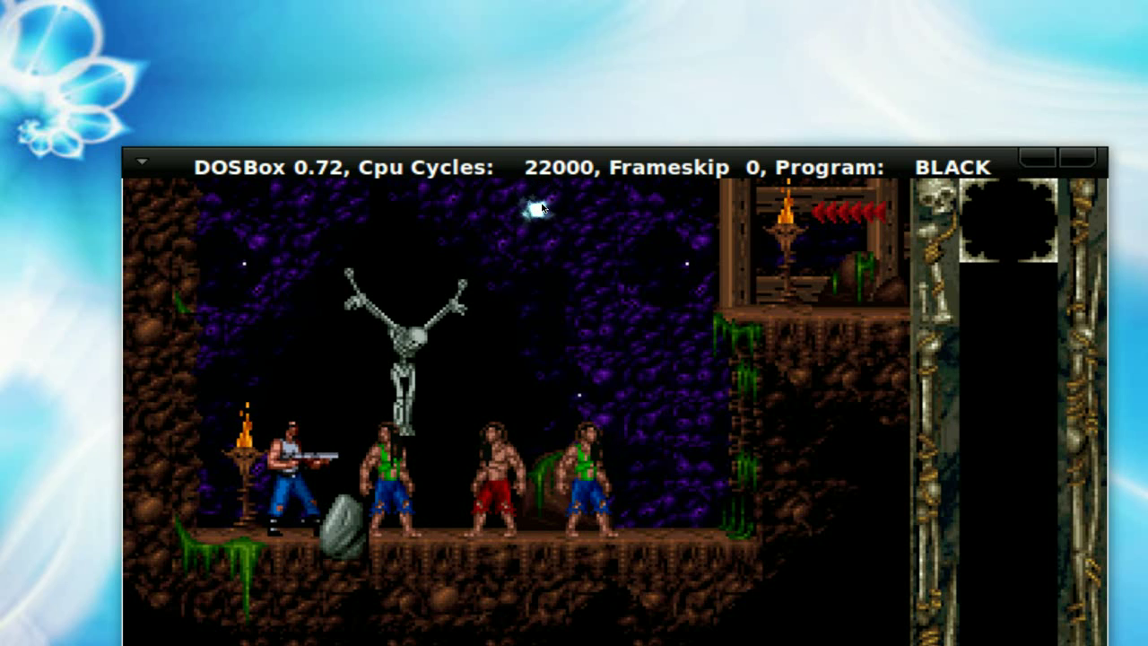
pyautogui.press('Down')
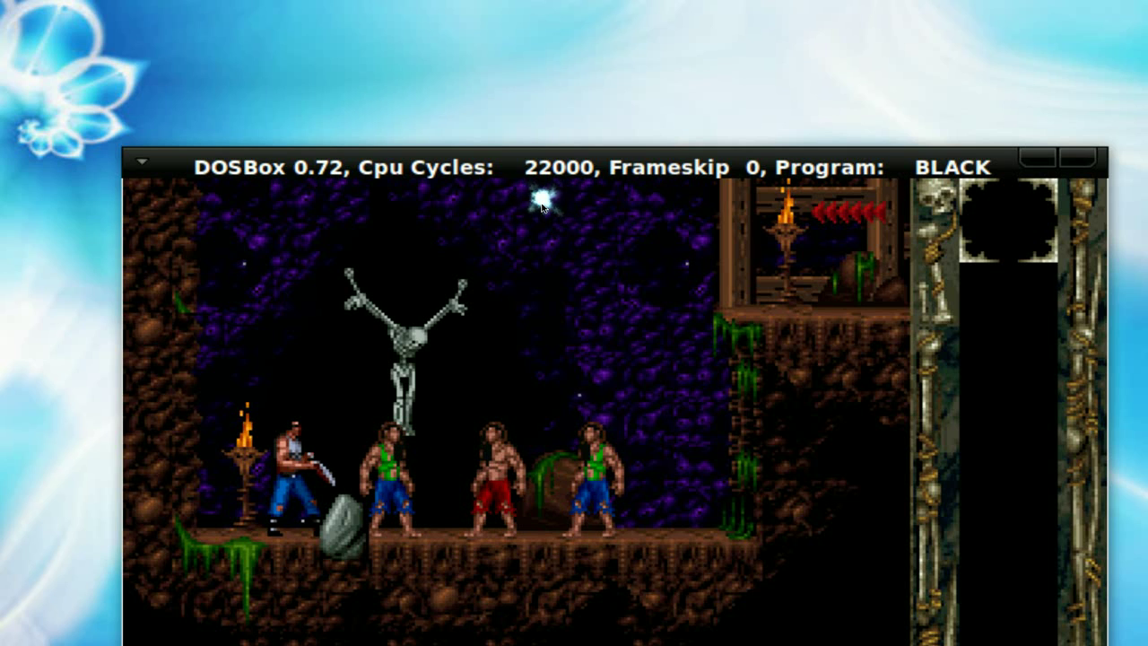
pyautogui.press('ctrl')
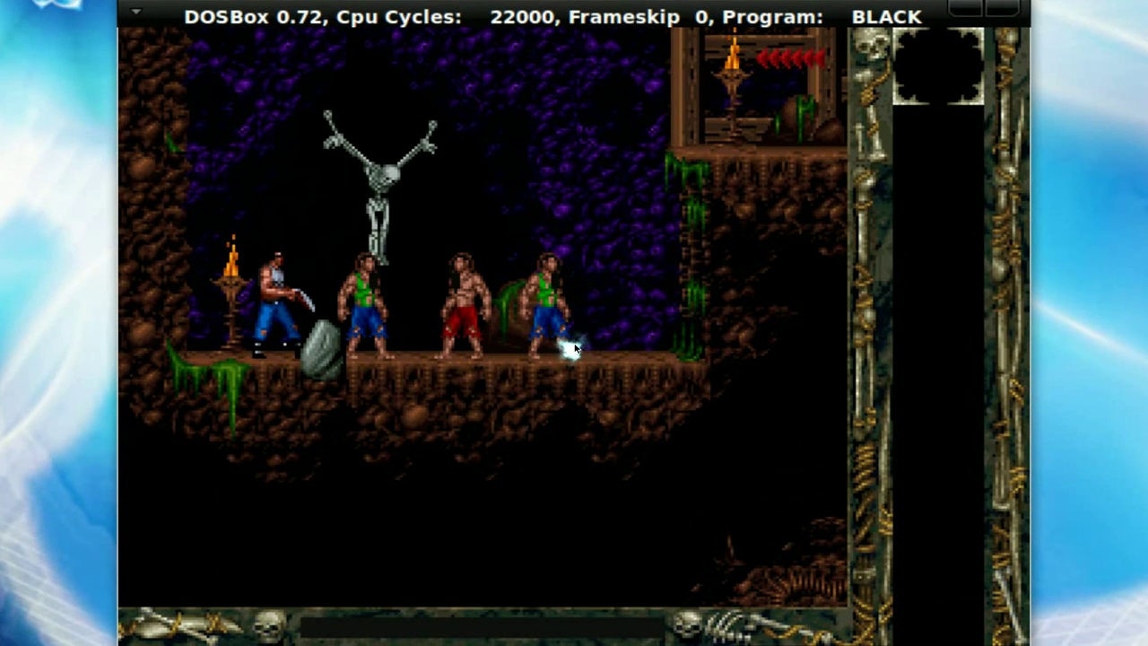
# - Aim the shotgun, walk right past the prisoners, climb the slimy wall and cross the gap
pyautogui.press('ctrl')
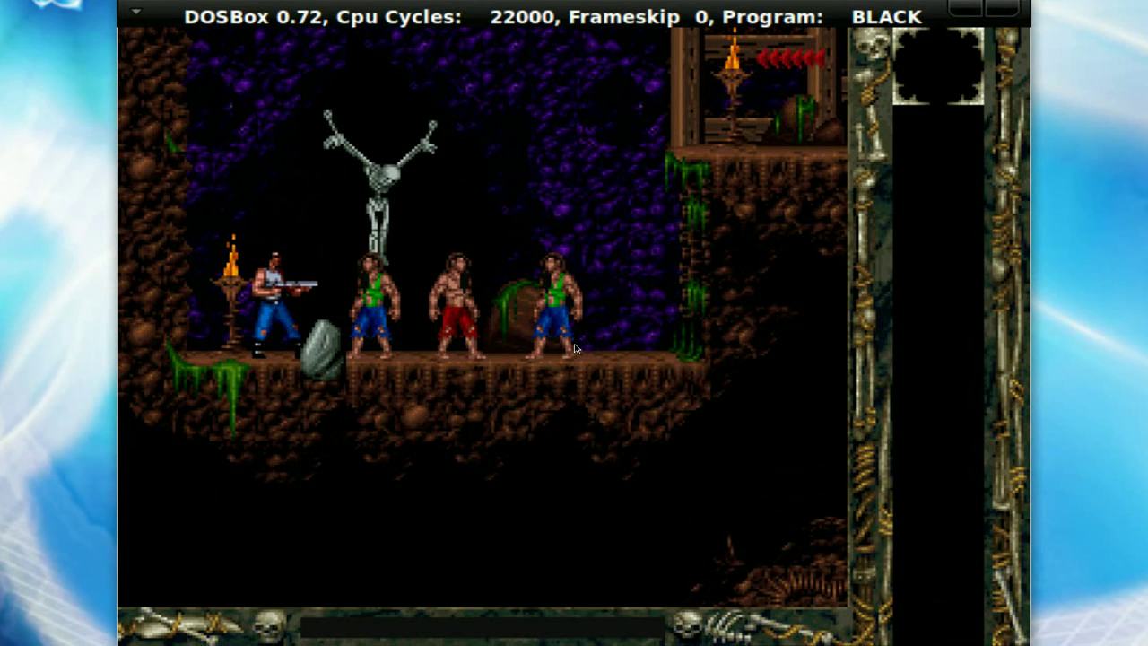
pyautogui.press('Right')
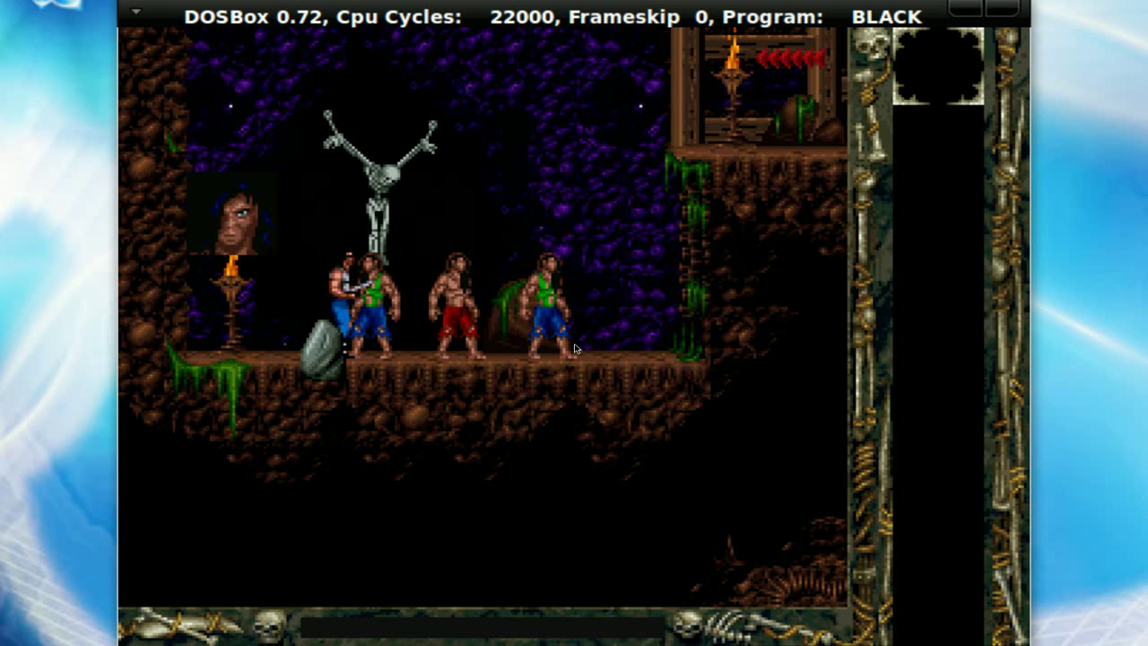
pyautogui.press('Right')
pyautogui.press('Right')
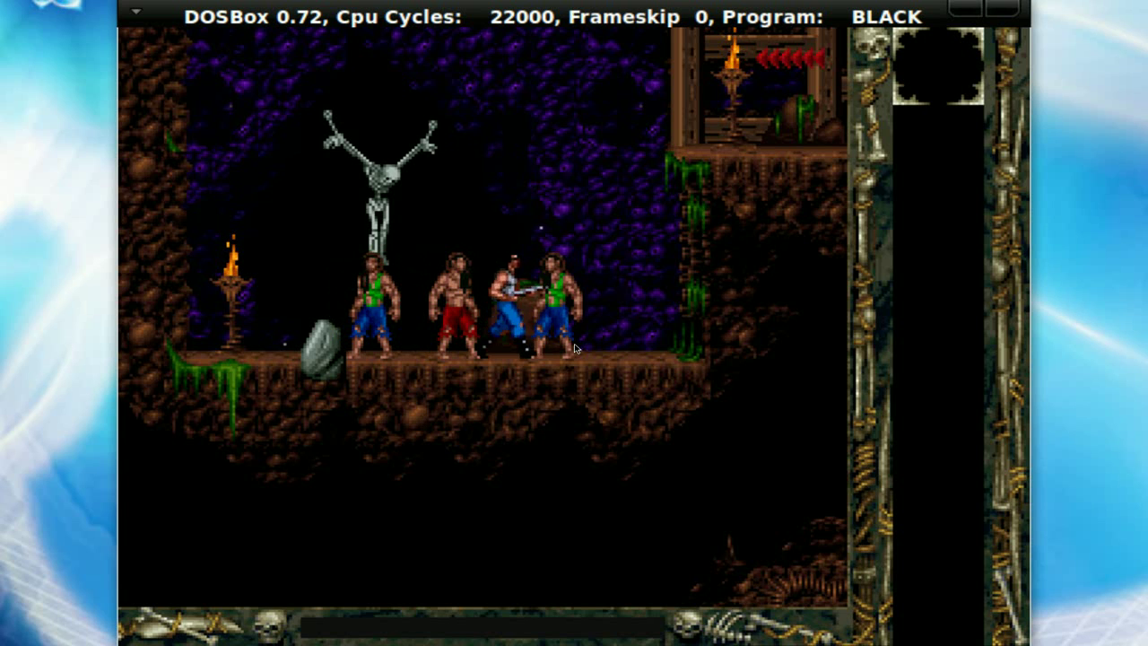
pyautogui.press('Right')
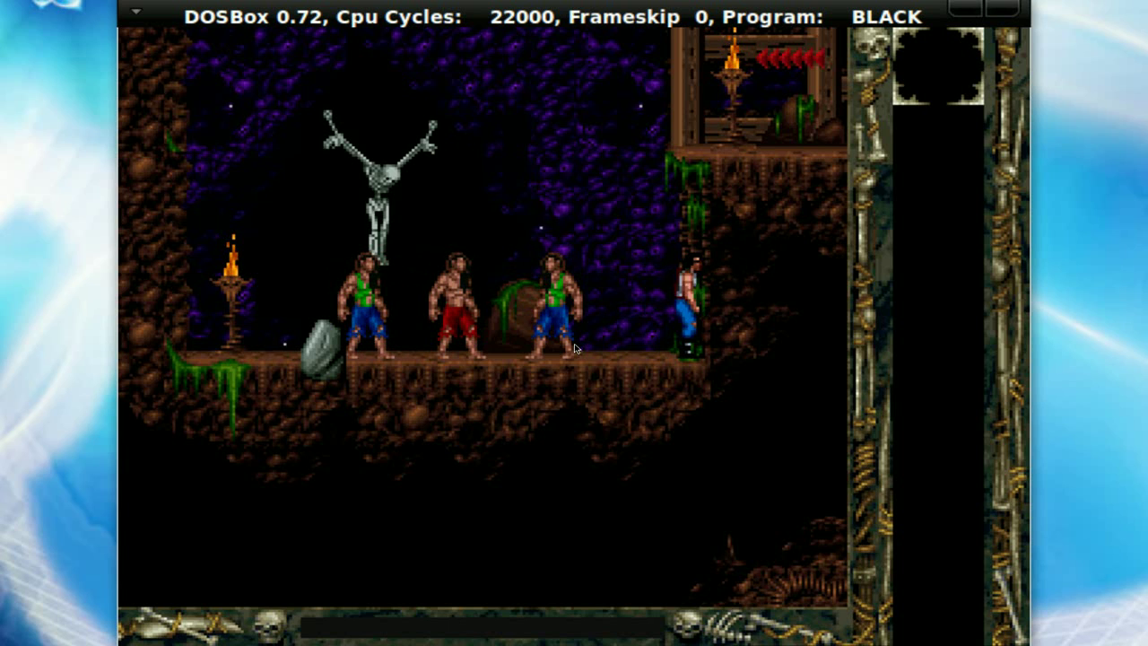
pyautogui.press('Up')
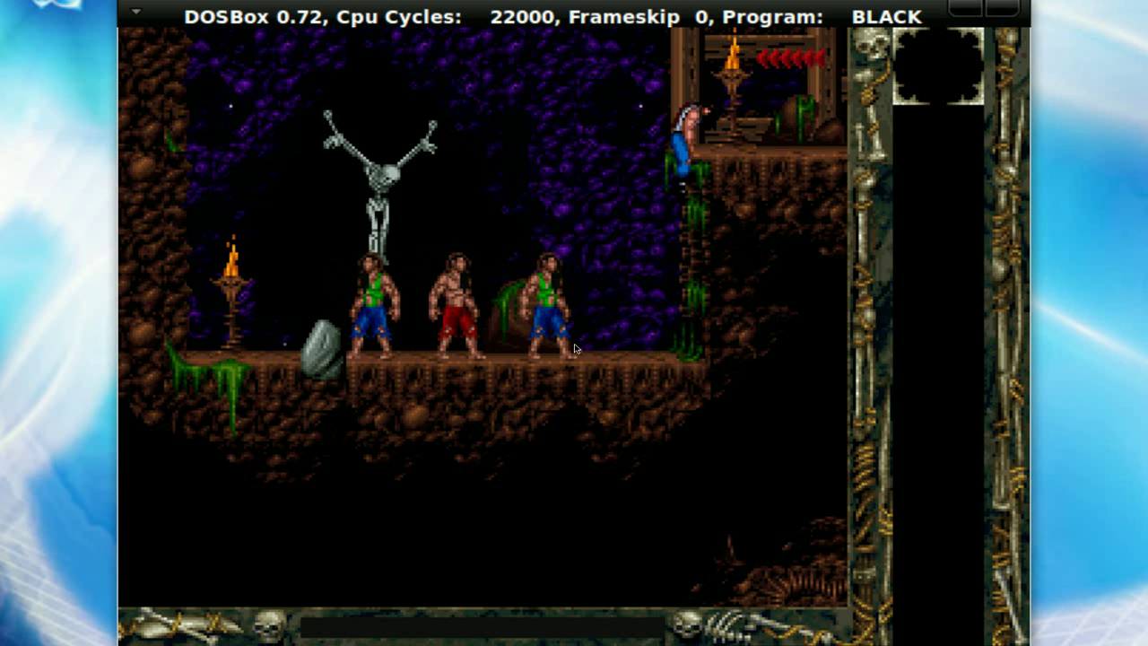
pyautogui.press('Right')
pyautogui.press('Right')
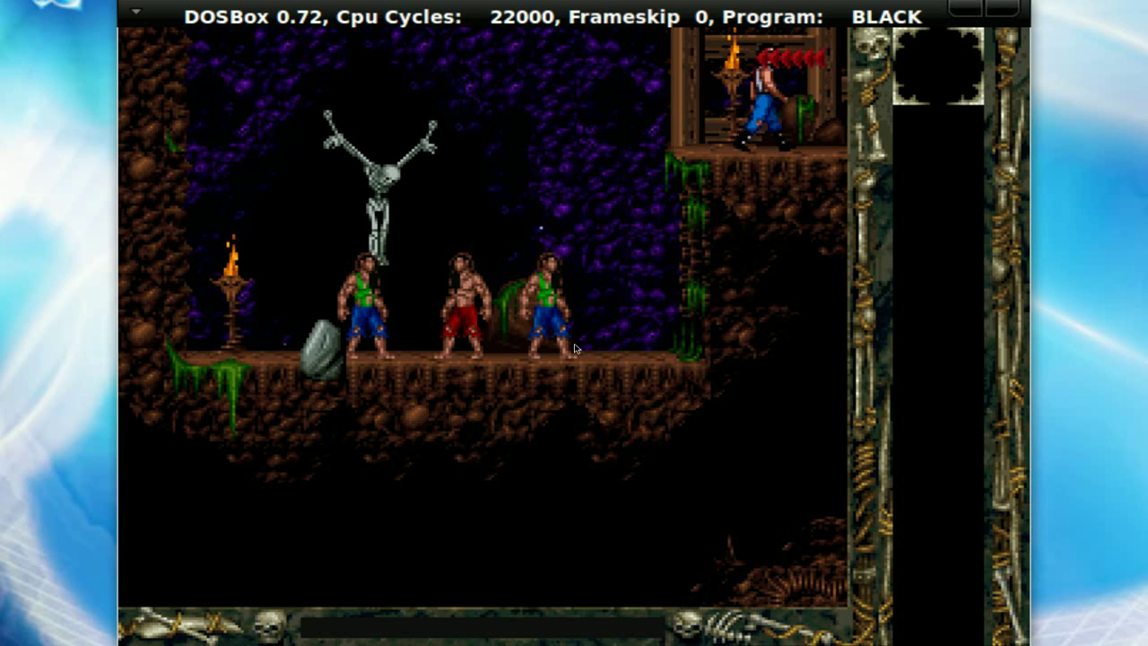
pyautogui.press('Right')
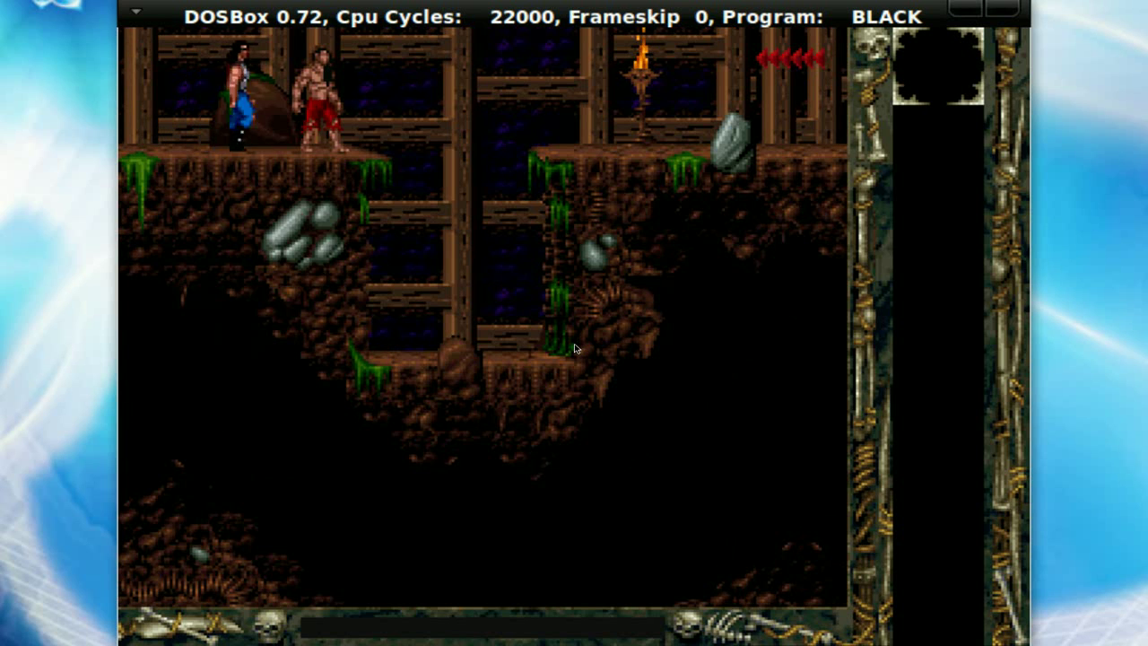
pyautogui.press('Right')
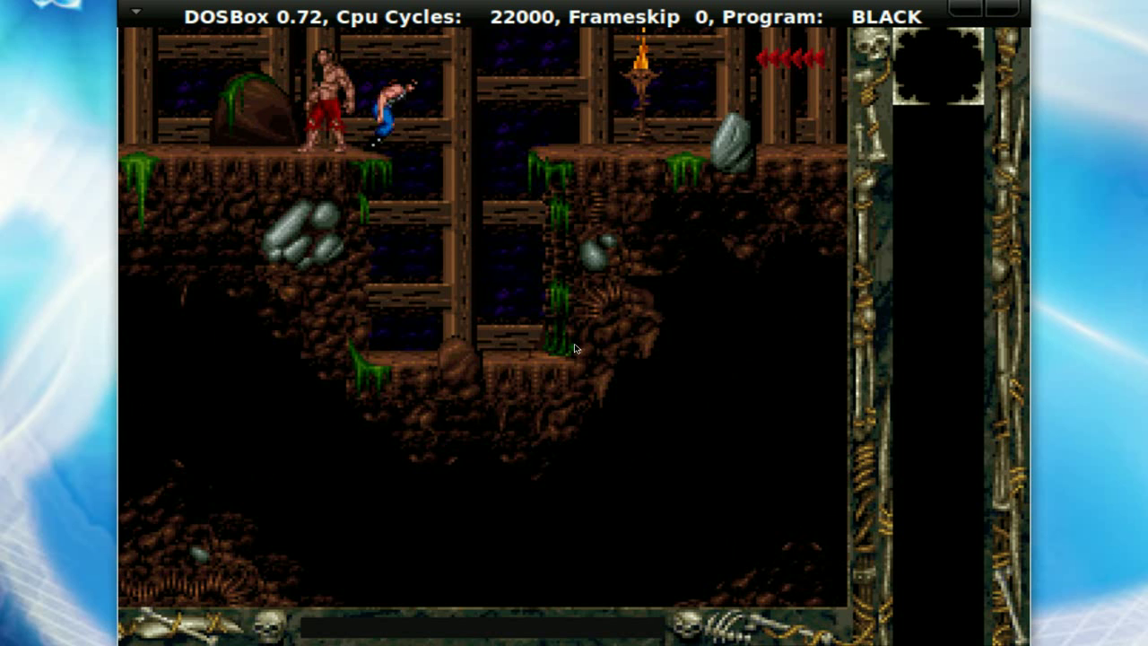
pyautogui.press('Right')
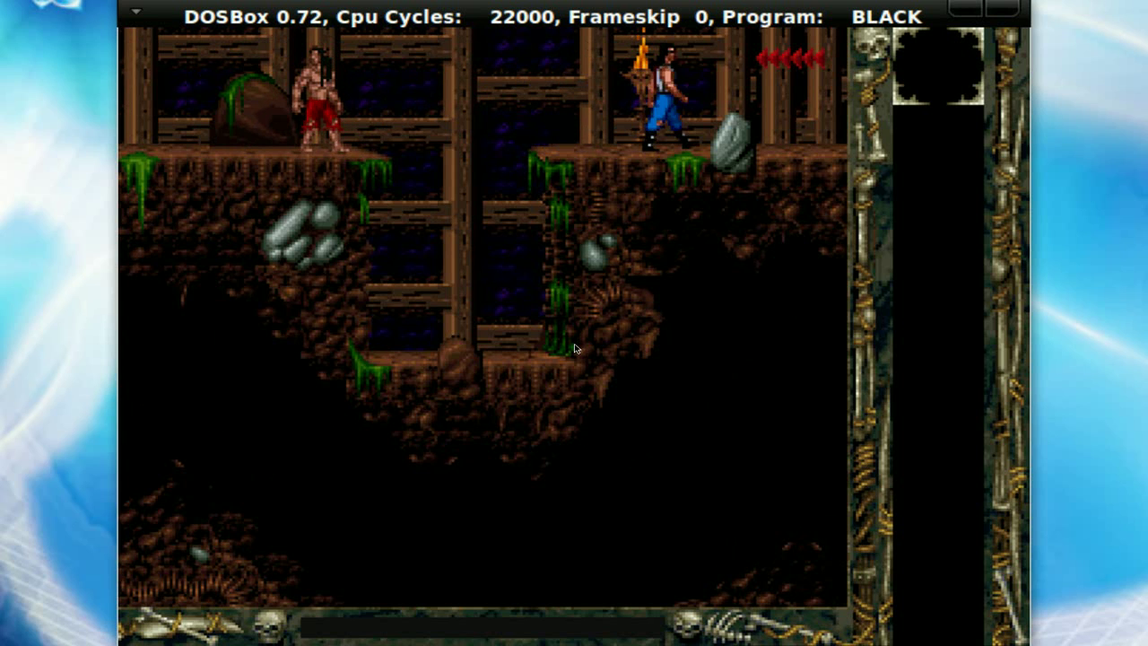
# - Drop past the skeletons, jump the pit, climb the vine wall and walk onto the next screen
pyautogui.press('Right')
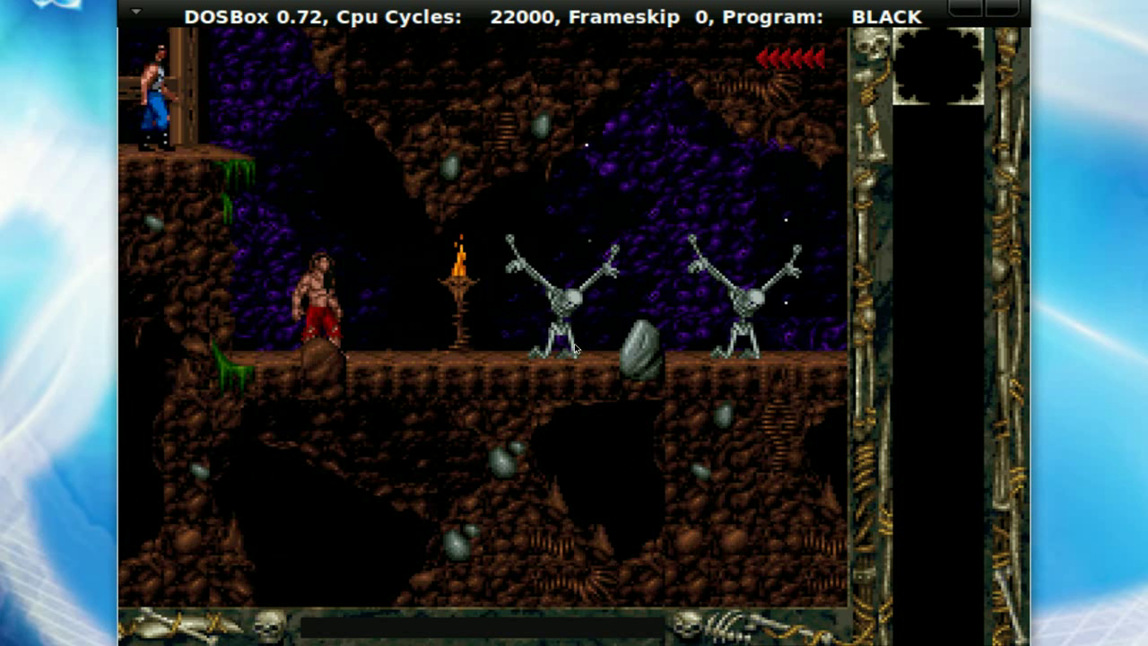
pyautogui.press('Right')
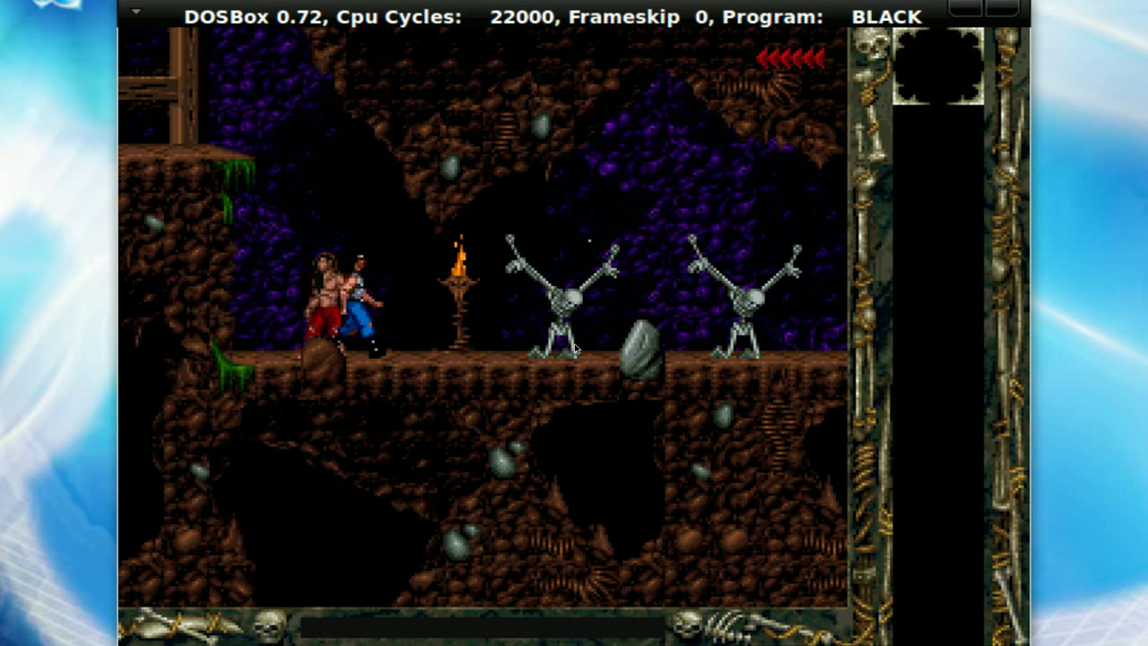
pyautogui.press('Right')
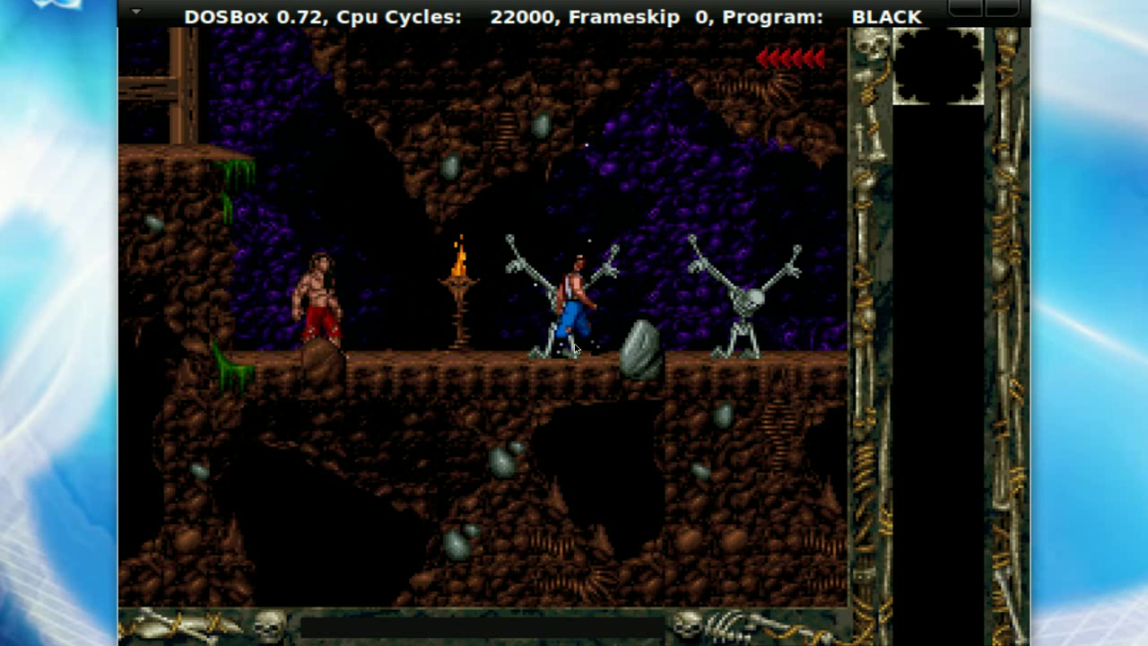
pyautogui.press('Right')
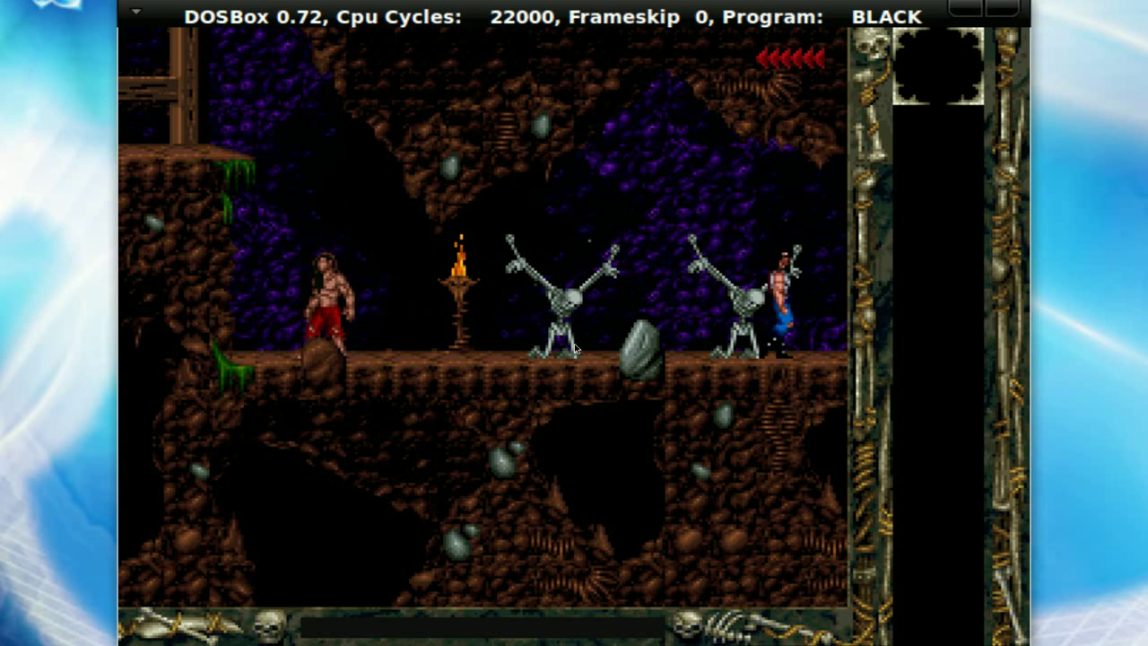
pyautogui.press('Right')
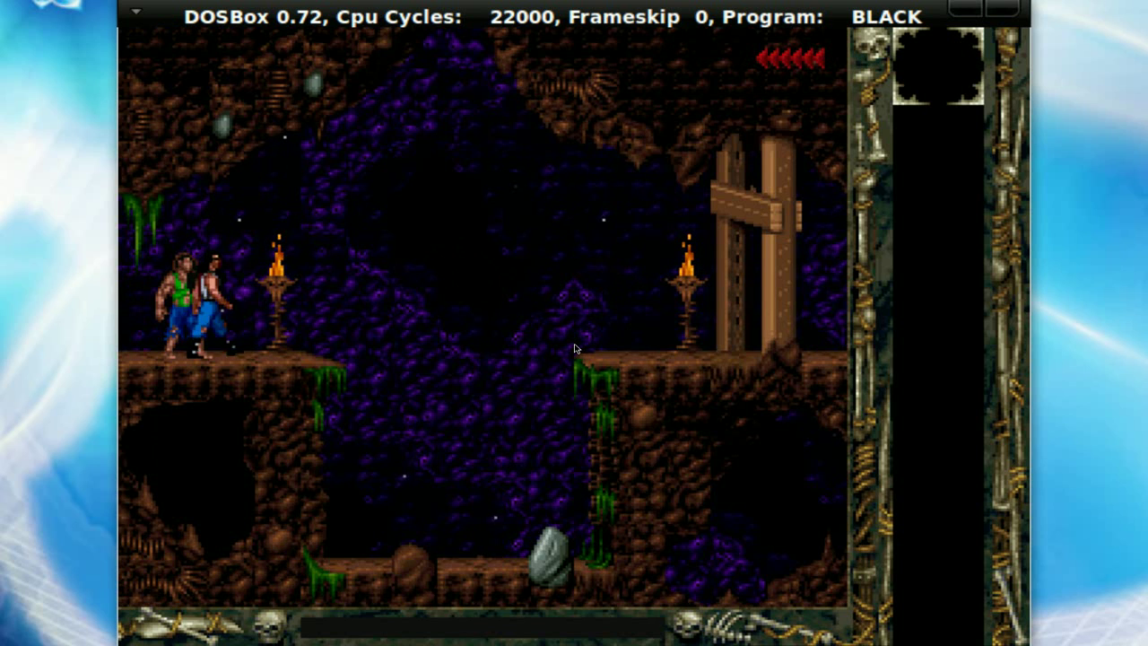
pyautogui.press('Up')
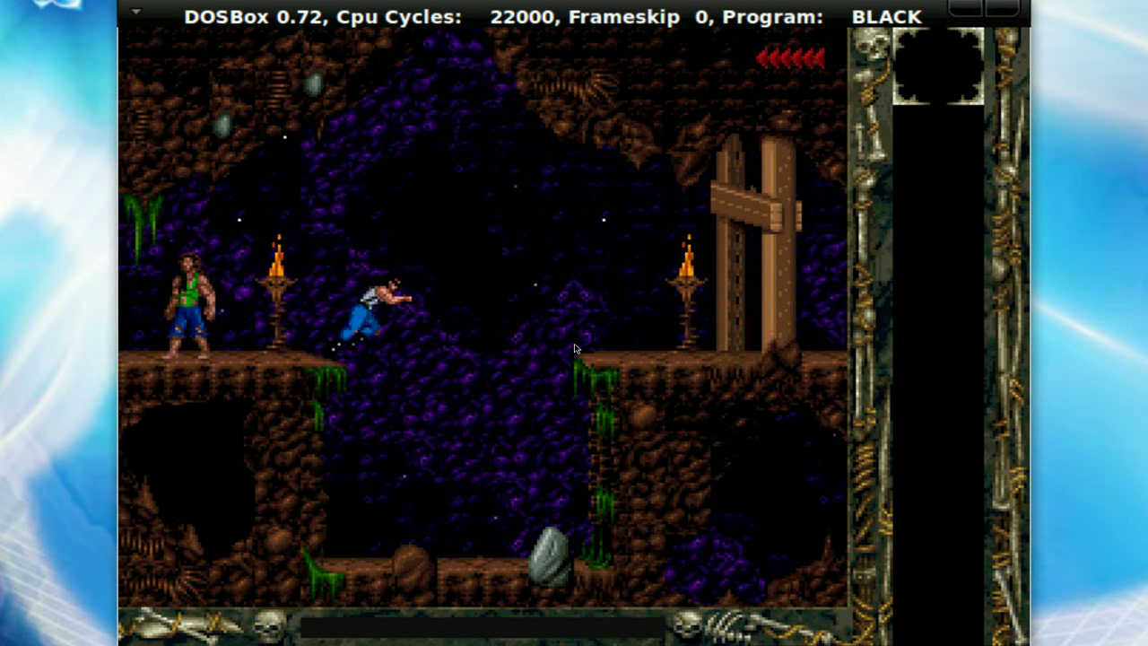
pyautogui.press('Up')
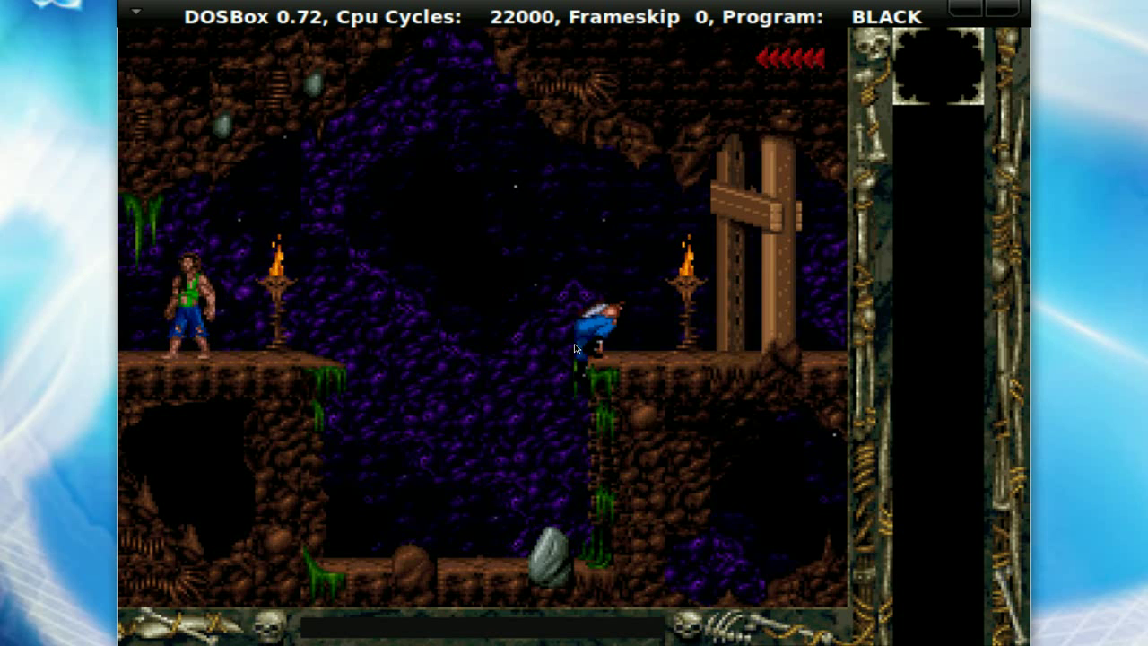
pyautogui.press('Right')
pyautogui.press('Right')
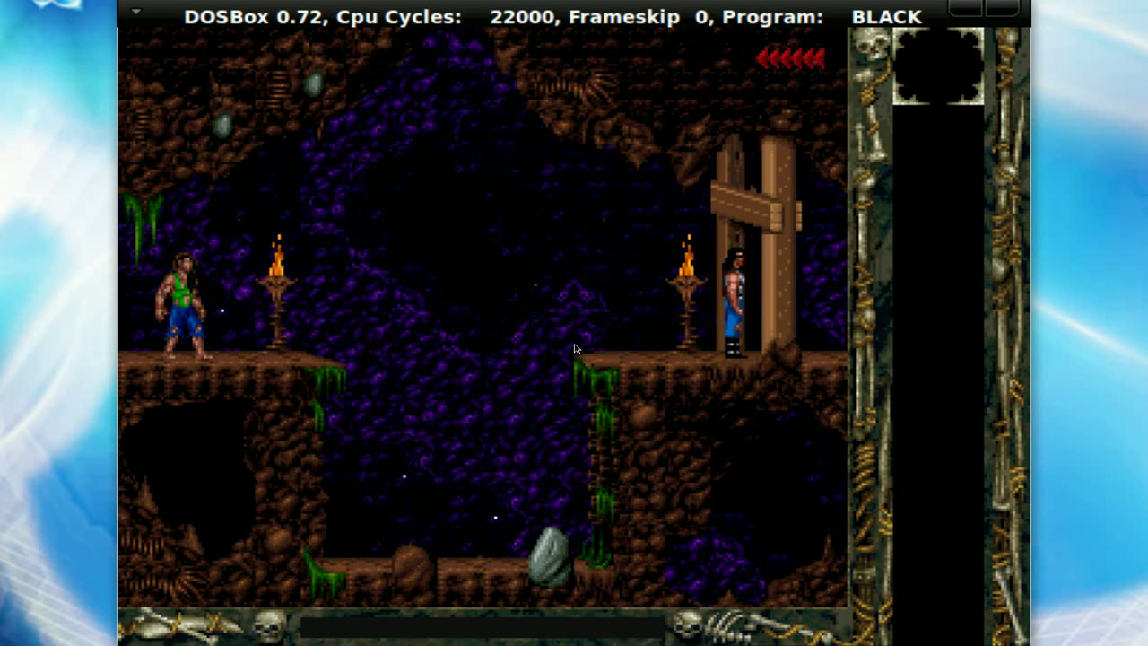
pyautogui.press('Right')
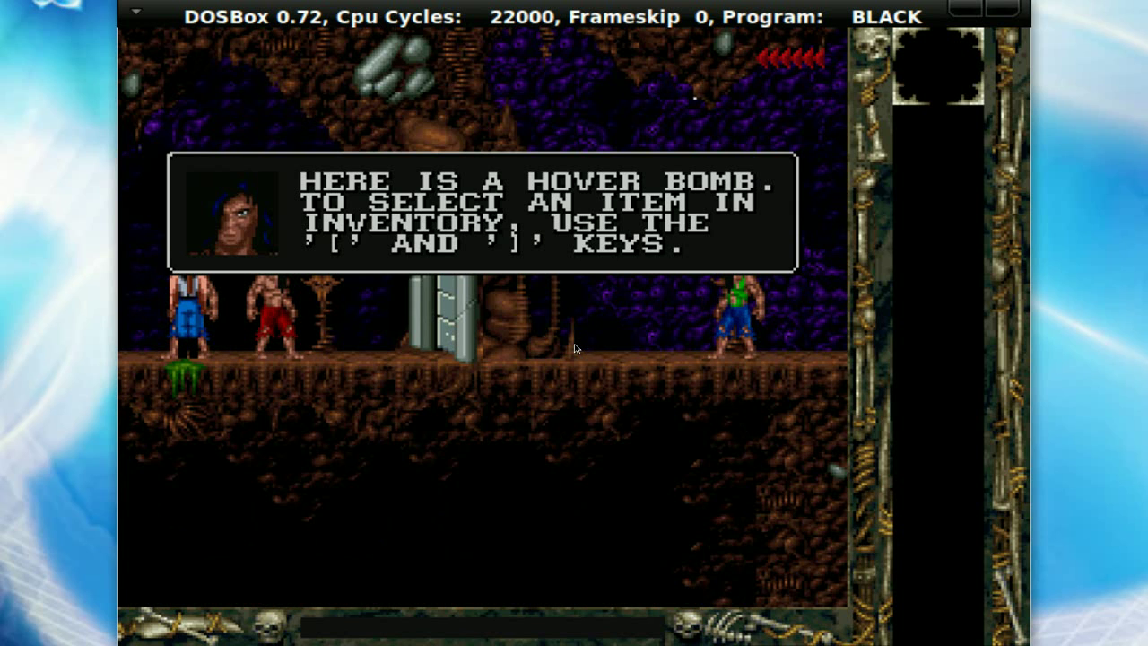
# - Set off the hover bomb at the stone door, then walk through past the guard
pyautogui.press('Right')
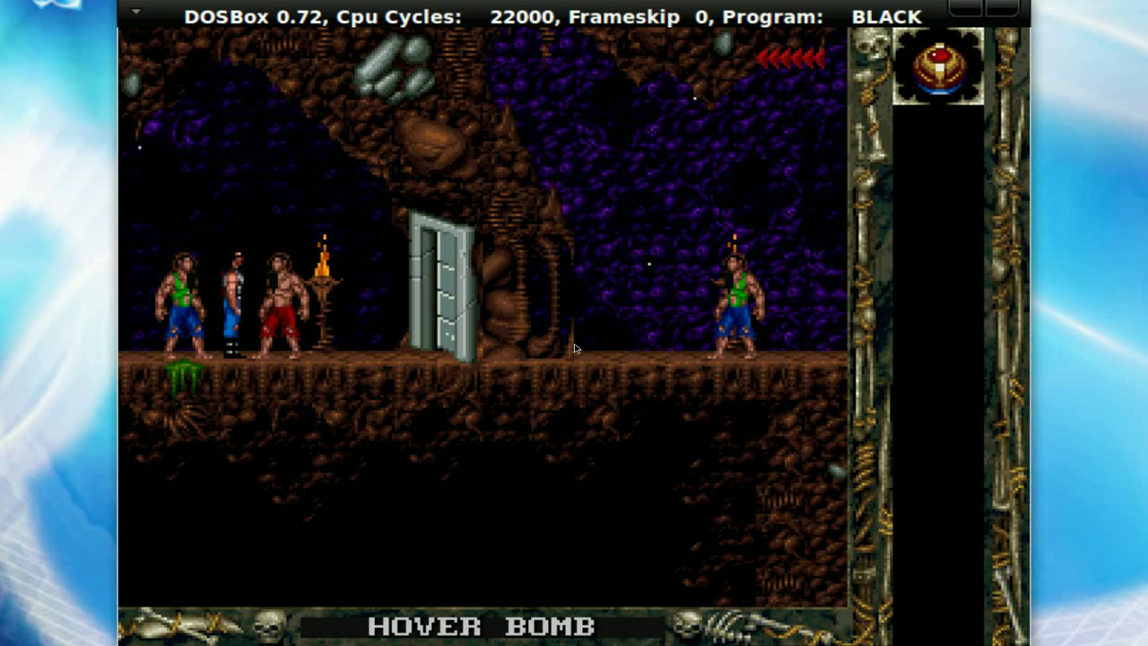
pyautogui.press('Right')
pyautogui.press('space')
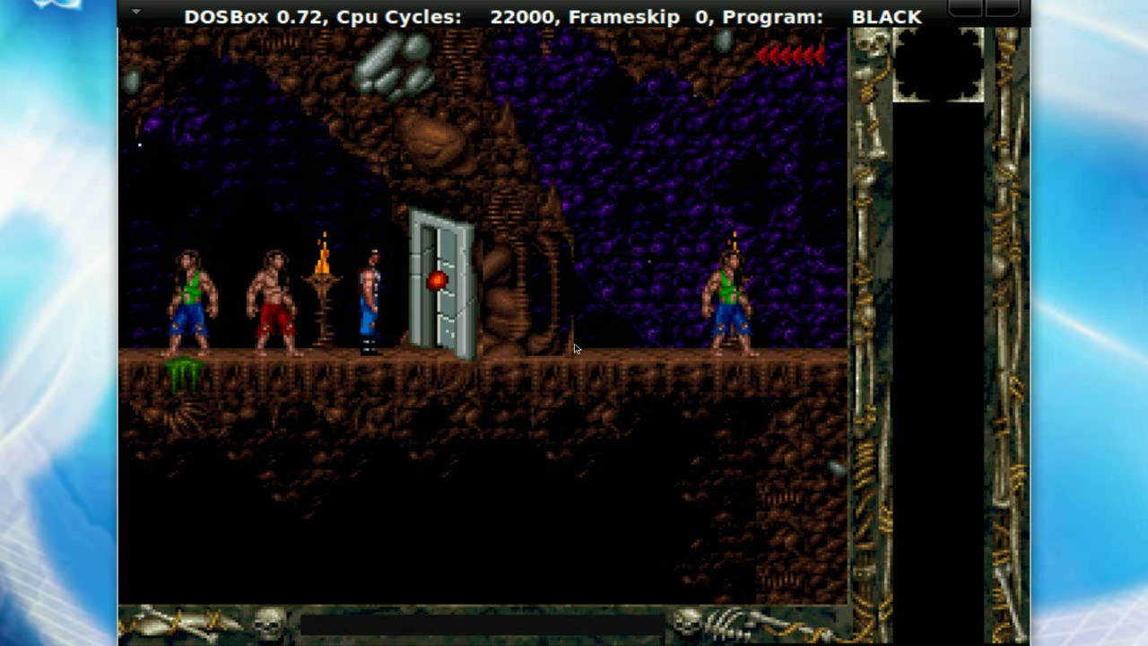
pyautogui.press('Right')
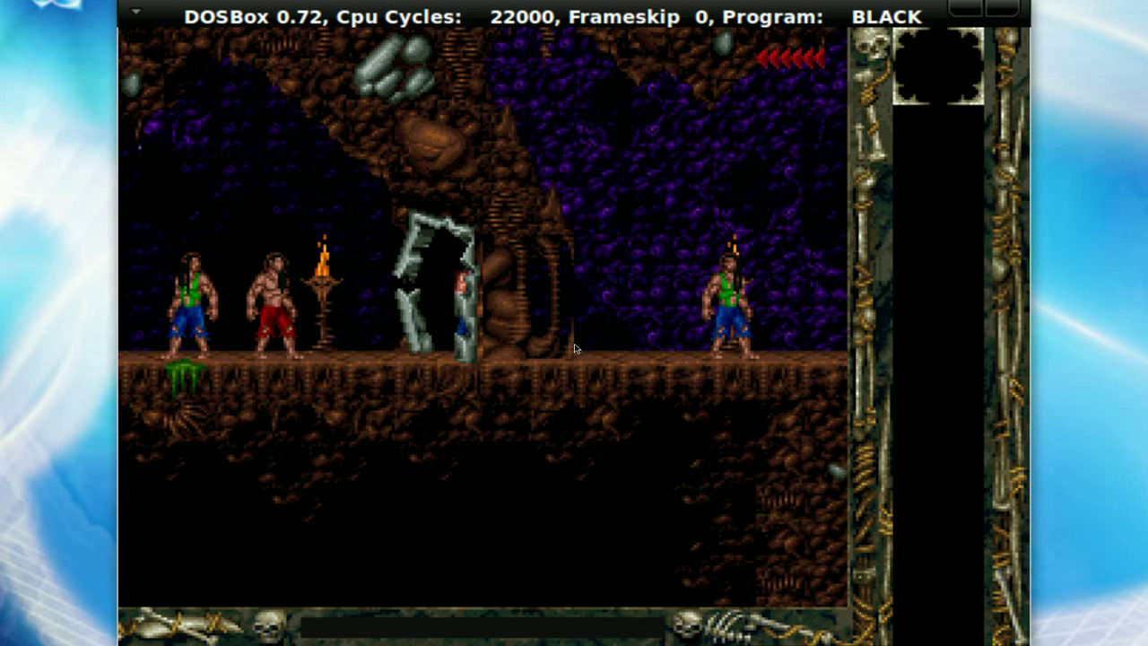
pyautogui.press('Right')
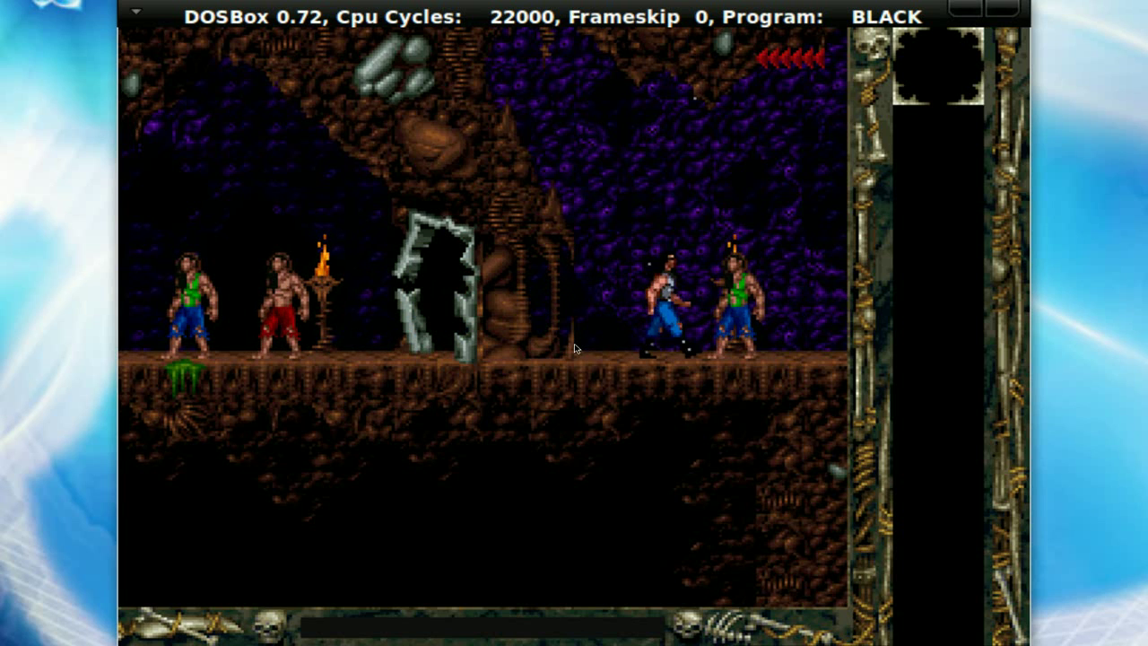
pyautogui.press('Right')
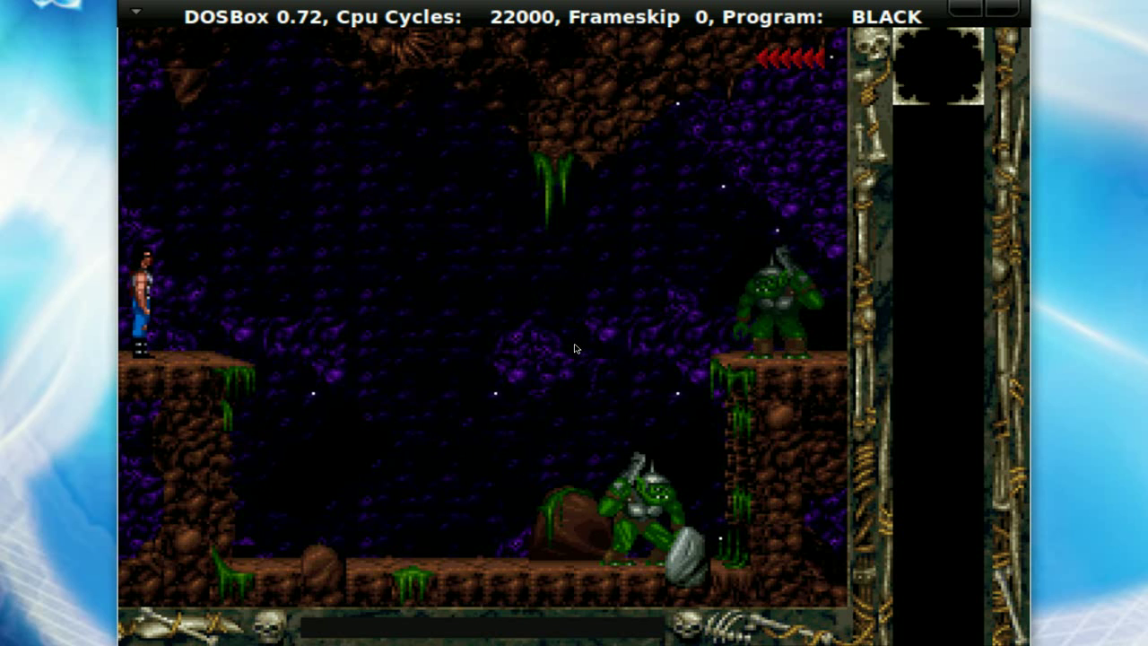
# - Shoot the orc on the right ledge, then drop down and kill the orc on the cave floor
pyautogui.press('Left')
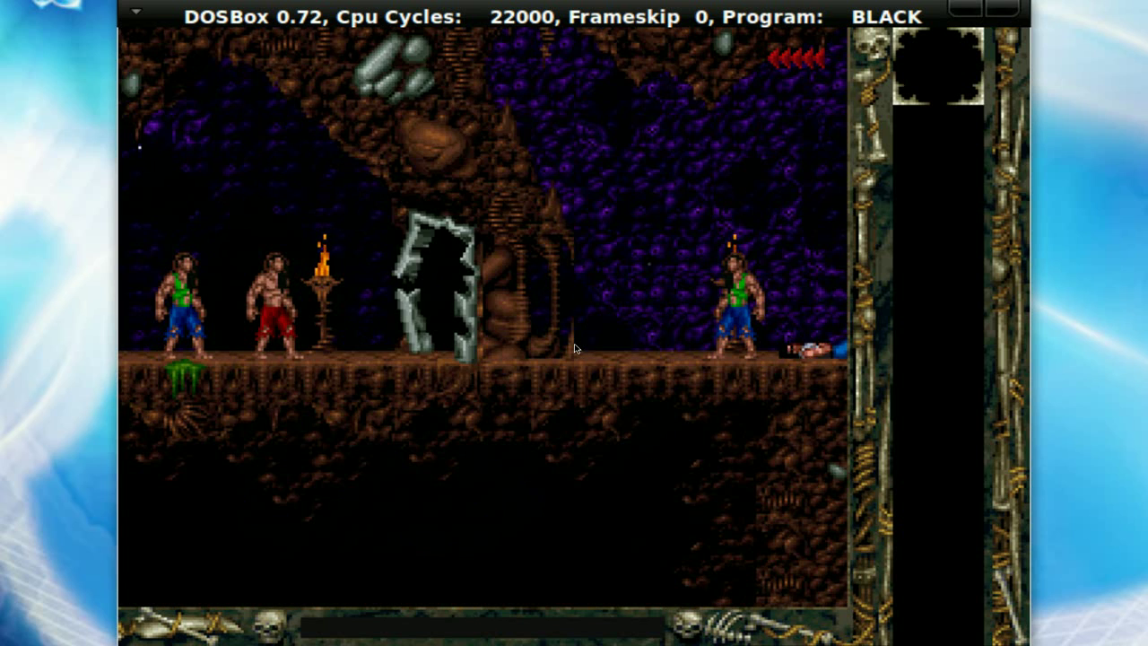
pyautogui.press('Right')
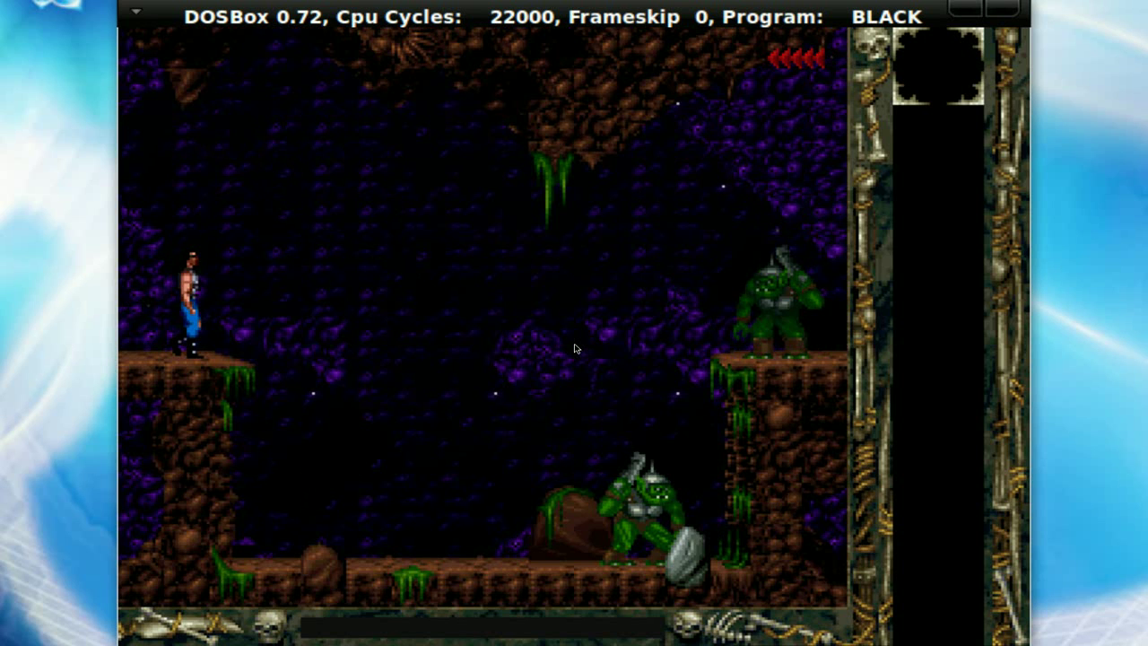
pyautogui.press('ctrl')
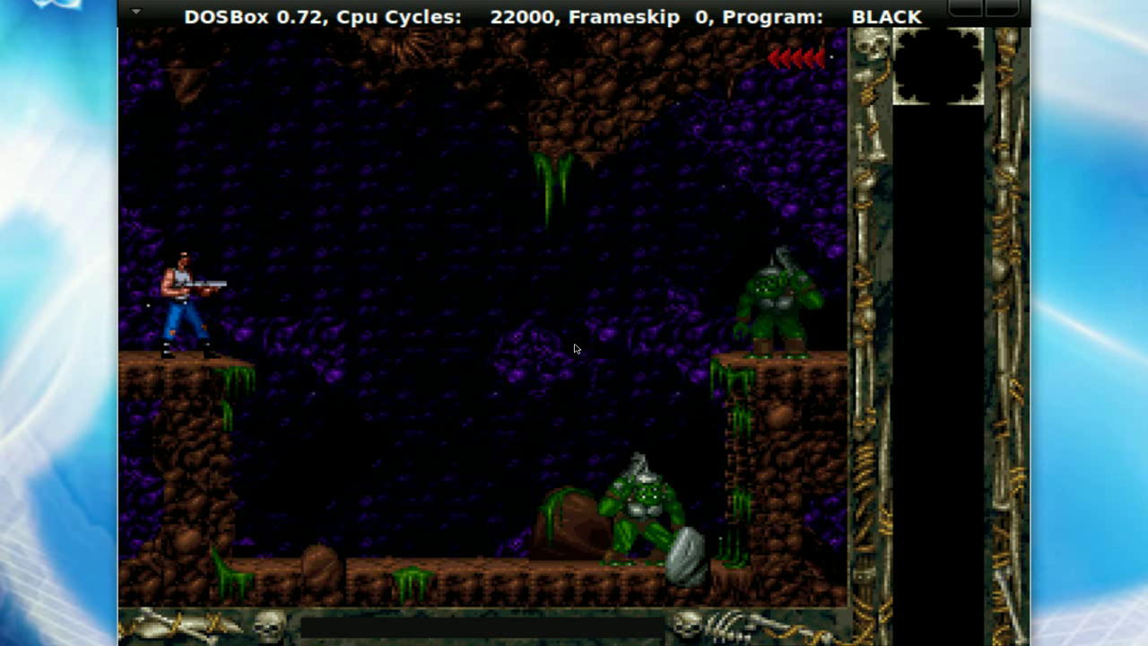
pyautogui.press('Left')
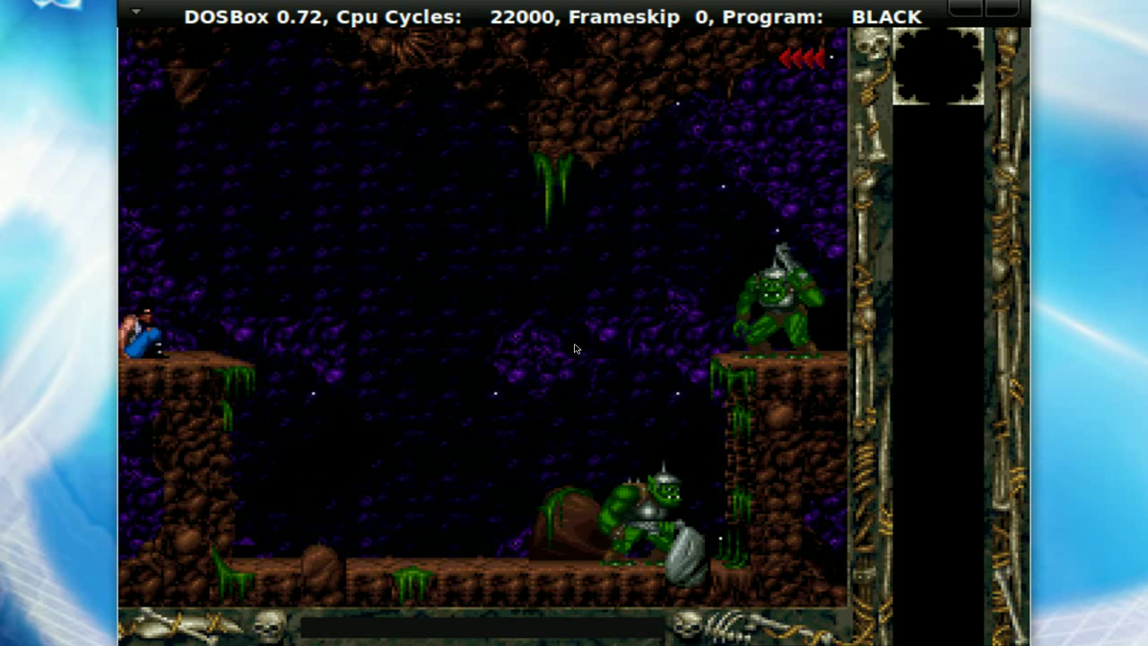
pyautogui.press('ctrl')
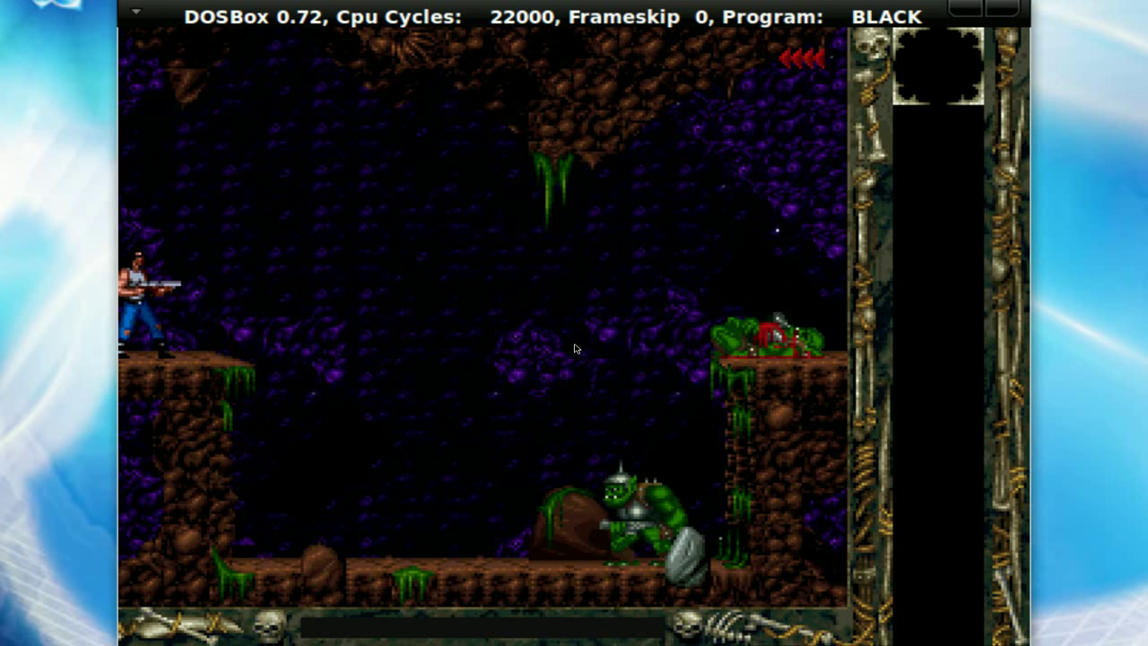
pyautogui.press('Right')
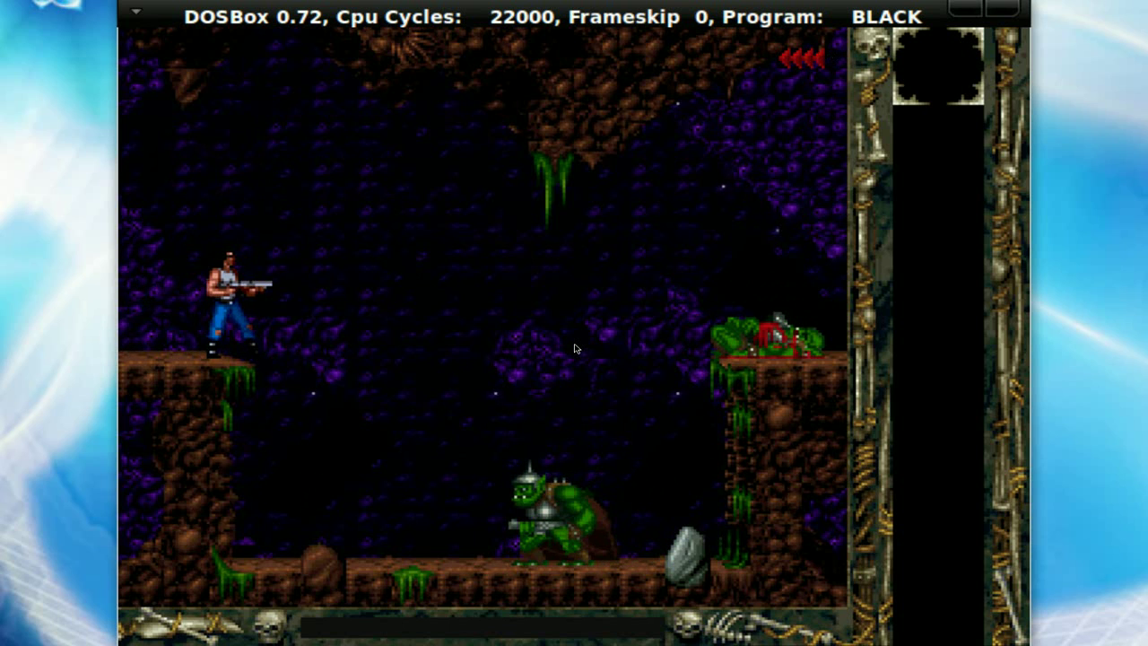
pyautogui.press('Right')
pyautogui.press('ctrl')
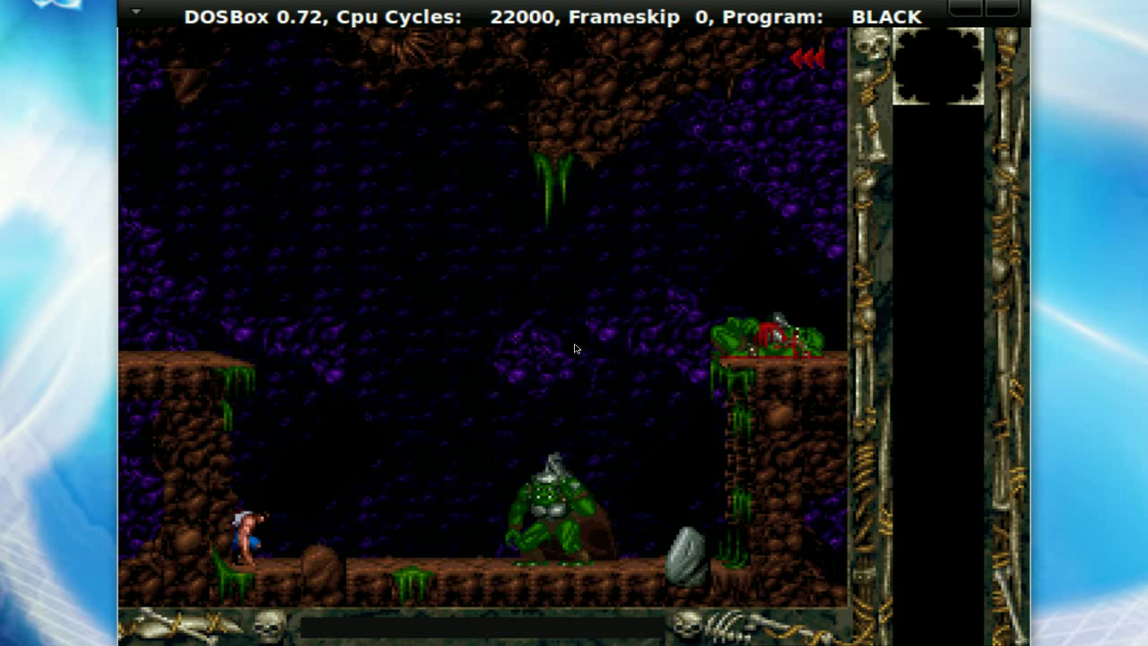
pyautogui.press('Right')
pyautogui.press('ctrl')
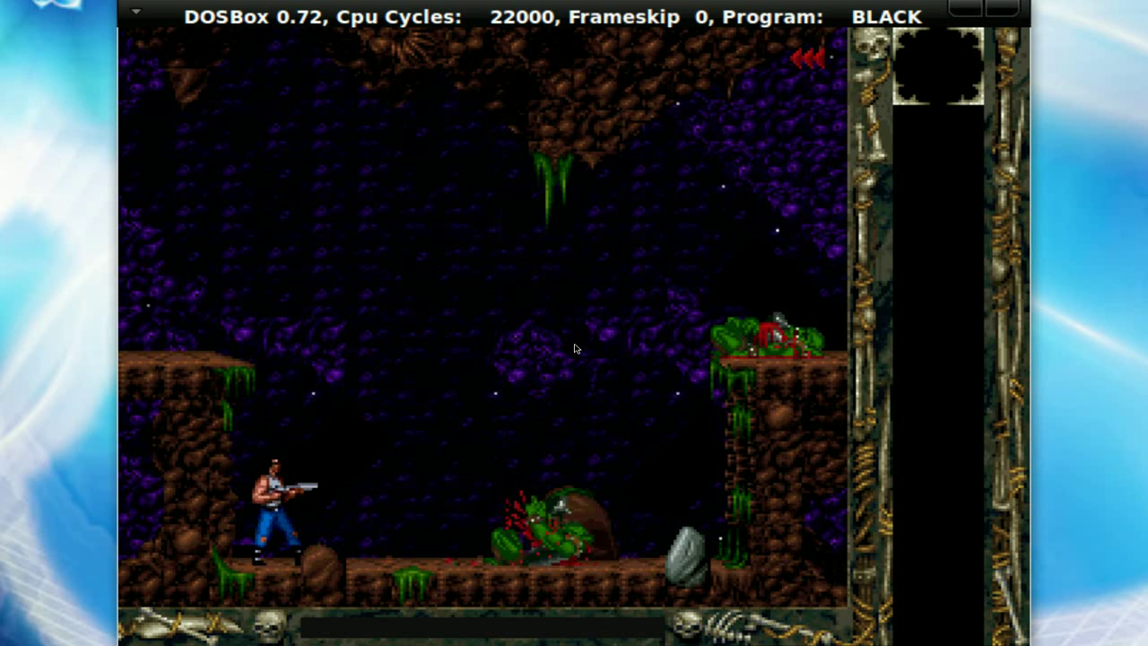
# - Walk over the orc corpse past the boulder and climb onto the right ledge
pyautogui.press('Right')
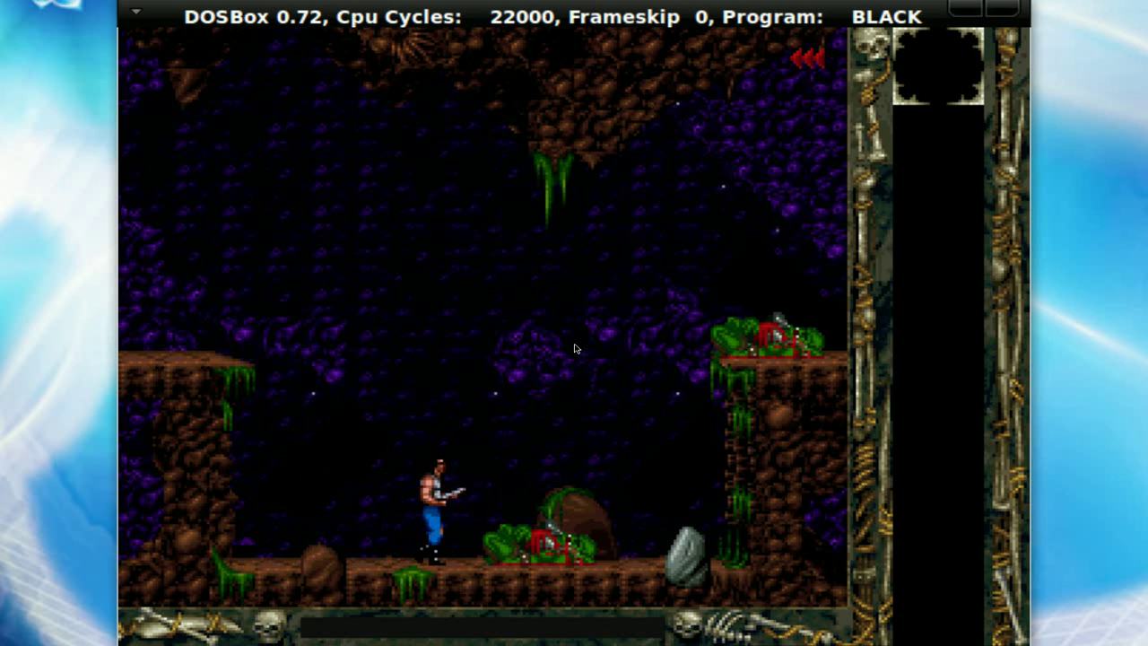
pyautogui.press('Right')
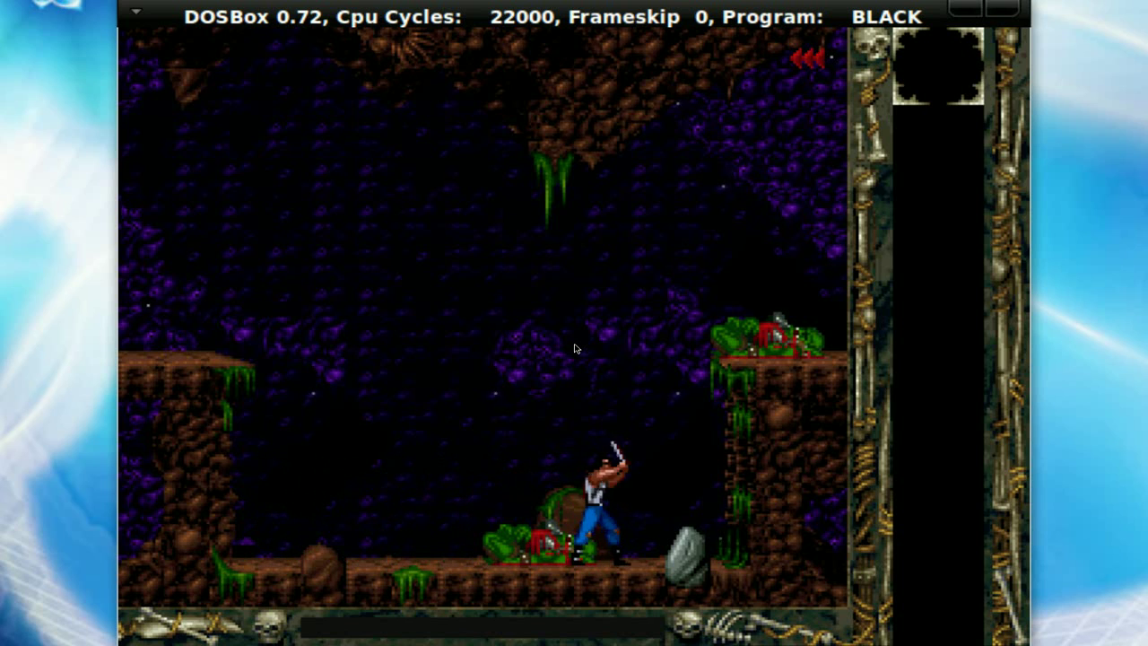
pyautogui.press('Right')
pyautogui.press('Up')
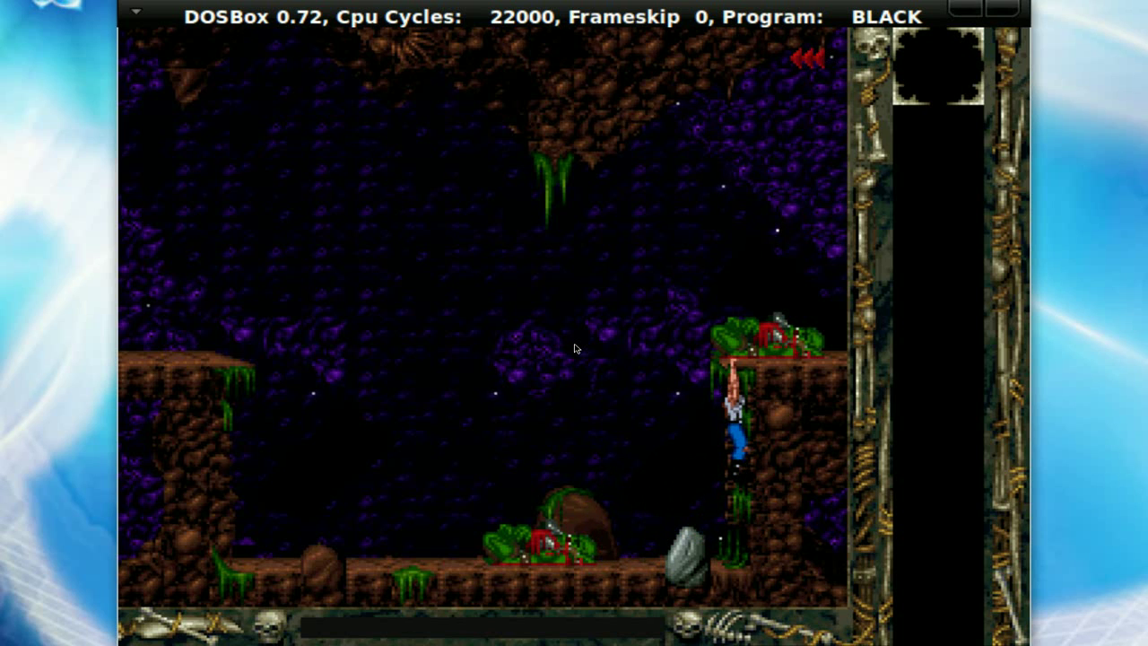
pyautogui.press('Up')
pyautogui.press('Right')
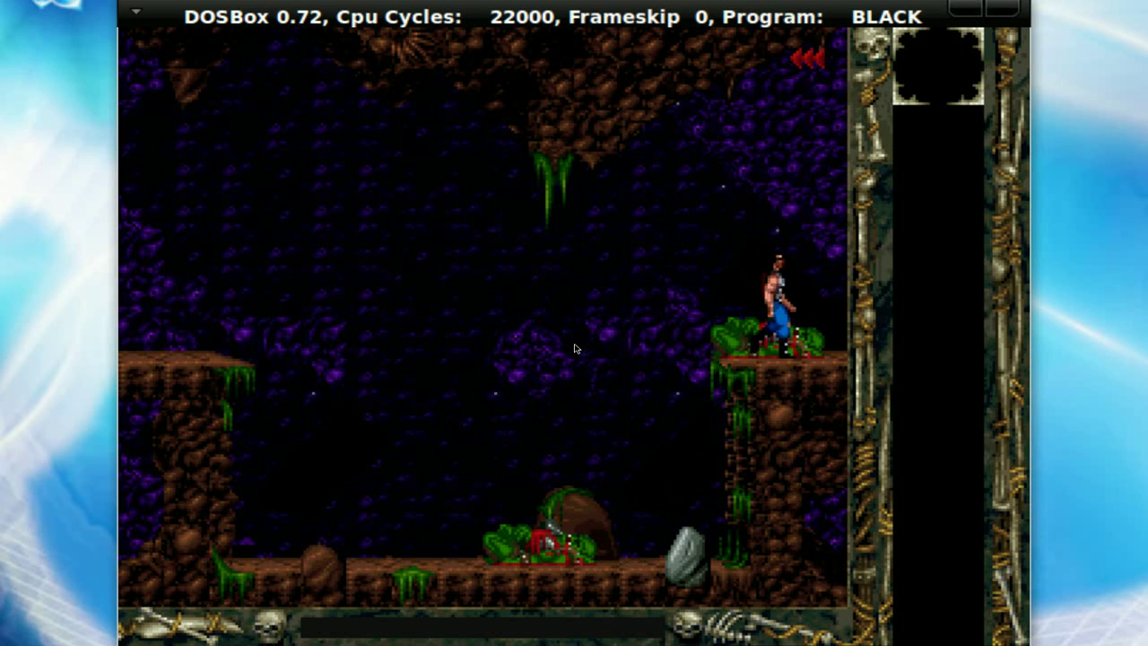
# - Walk past the prisoners onto the elevator platform, face left, and ride it up the shaft
pyautogui.press('Right')
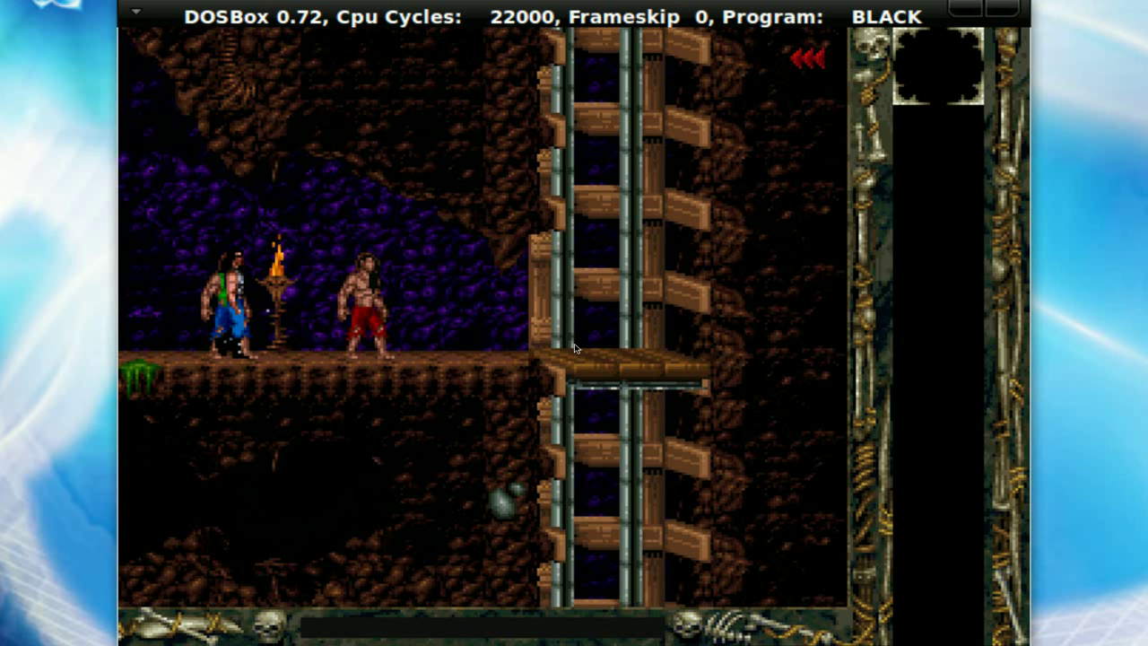
pyautogui.press('Right')
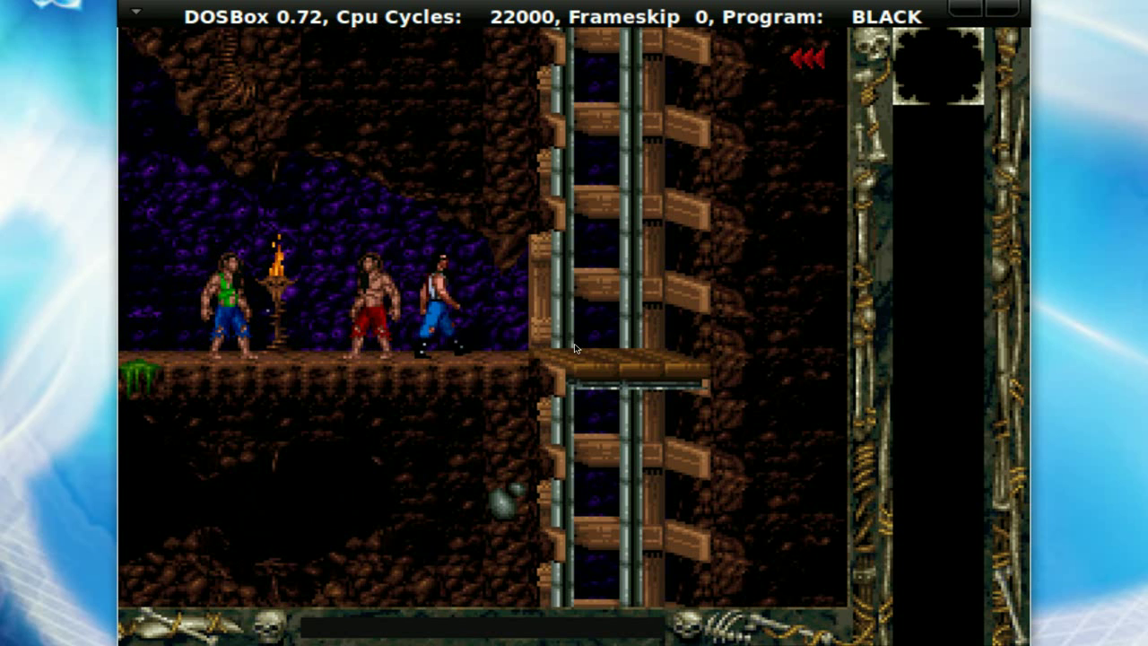
pyautogui.press('Right')
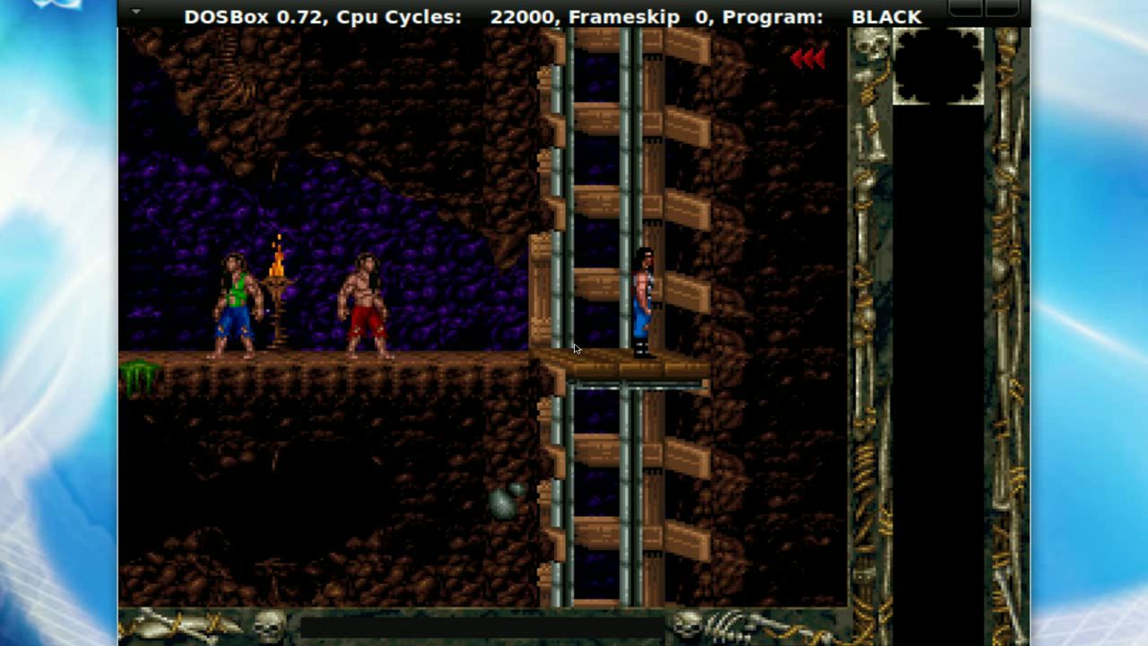
pyautogui.press('Left')
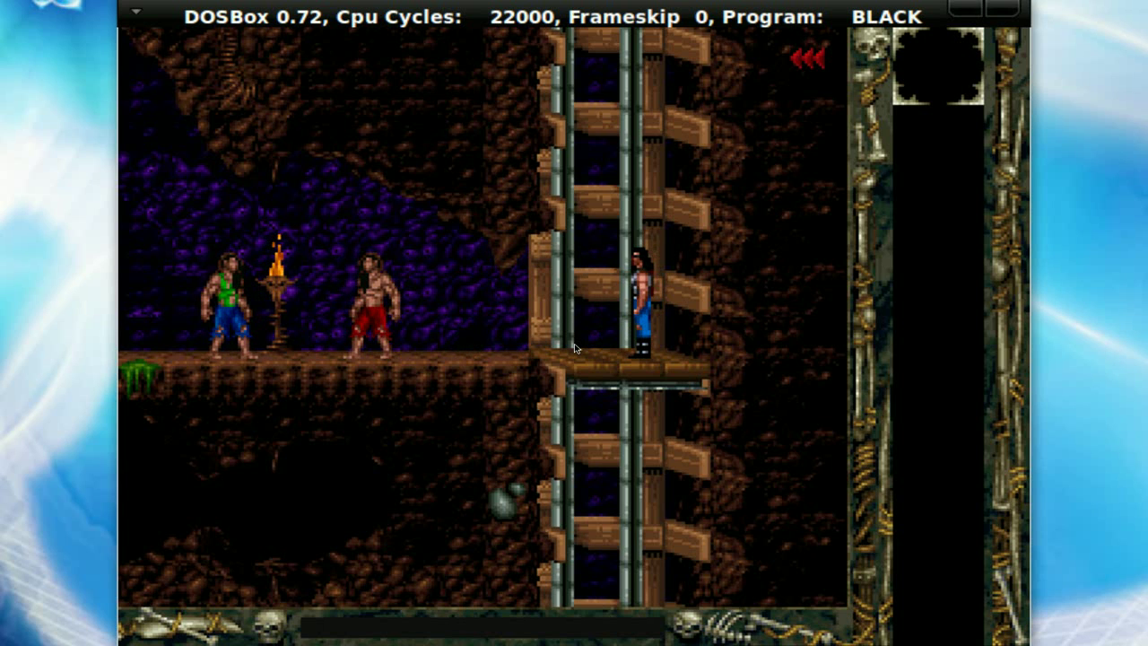
pyautogui.press('Up')
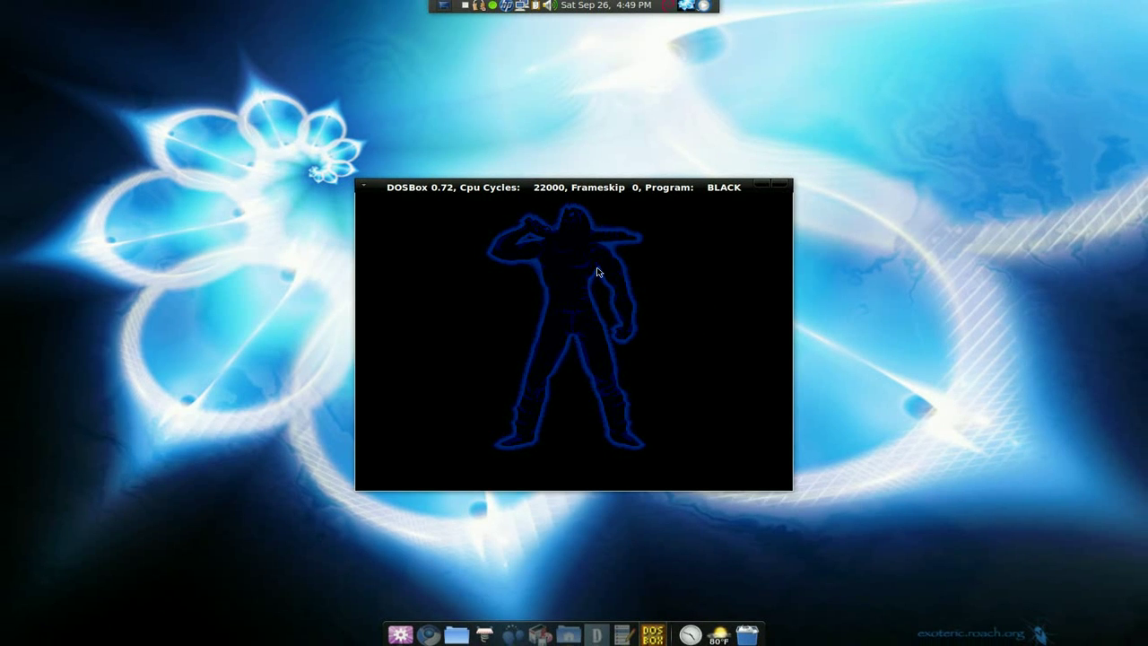
# - Take focus off the DOSBox window by clicking the desktop panel
pyautogui.click(481, 102)
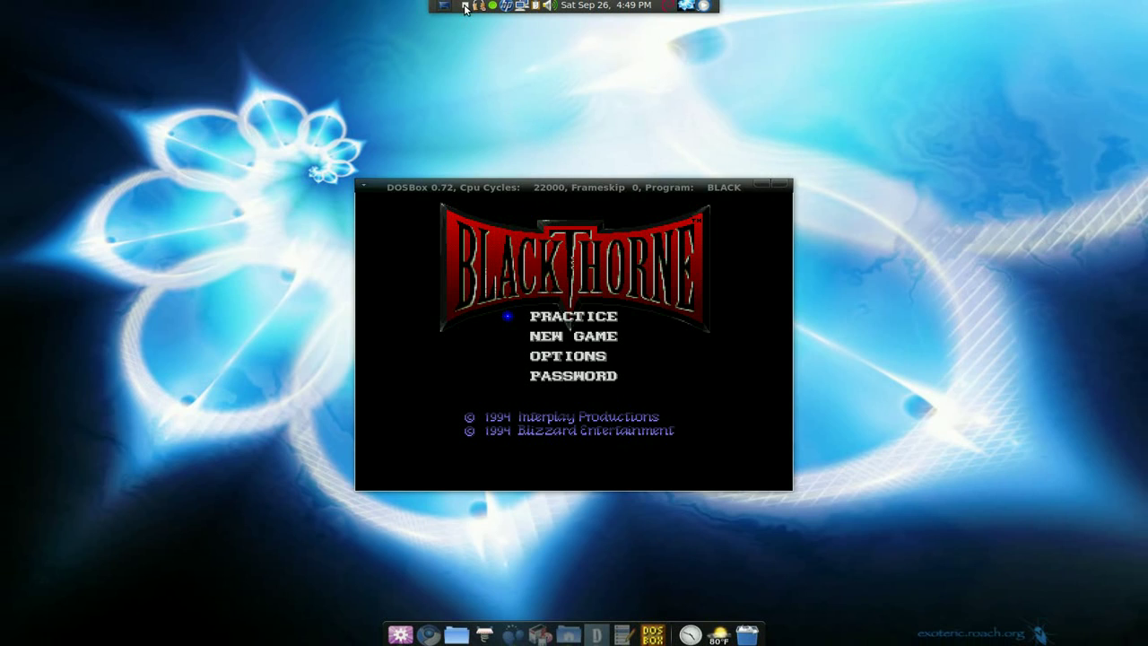